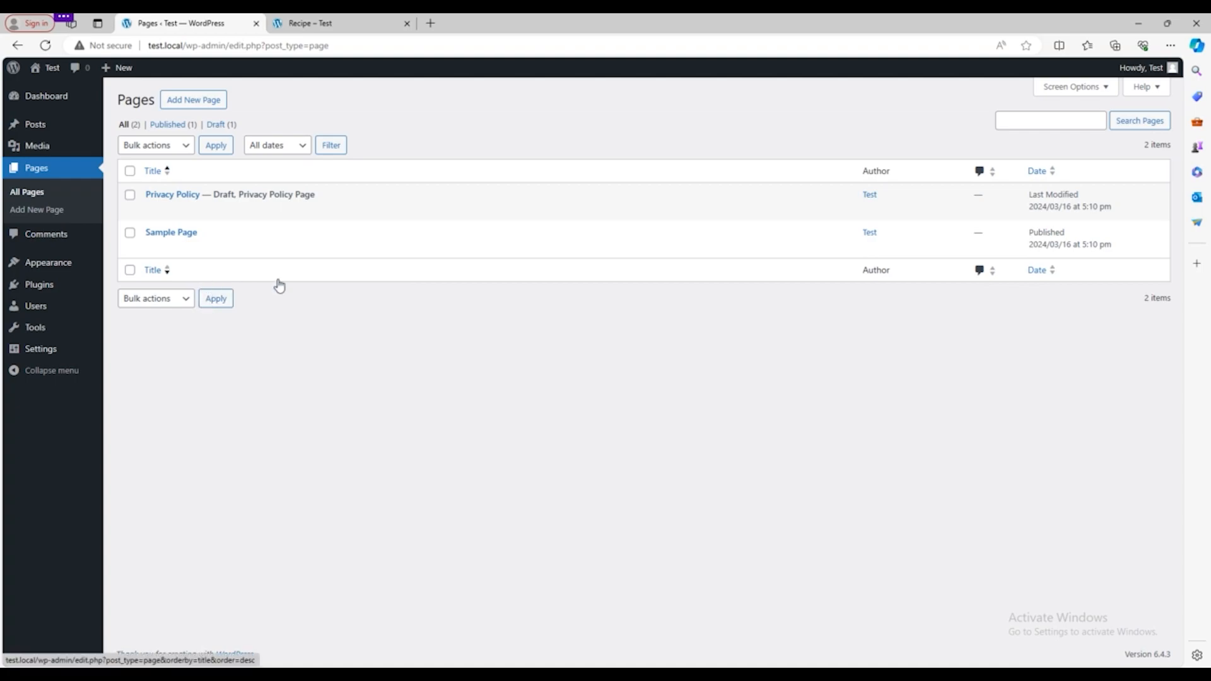
Add a new page and dismiss the pattern chooser without picking a pattern
{"action": "mouse_move", "coordinate": [167, 254]}
{"action": "left_click", "coordinate": [202, 101]}
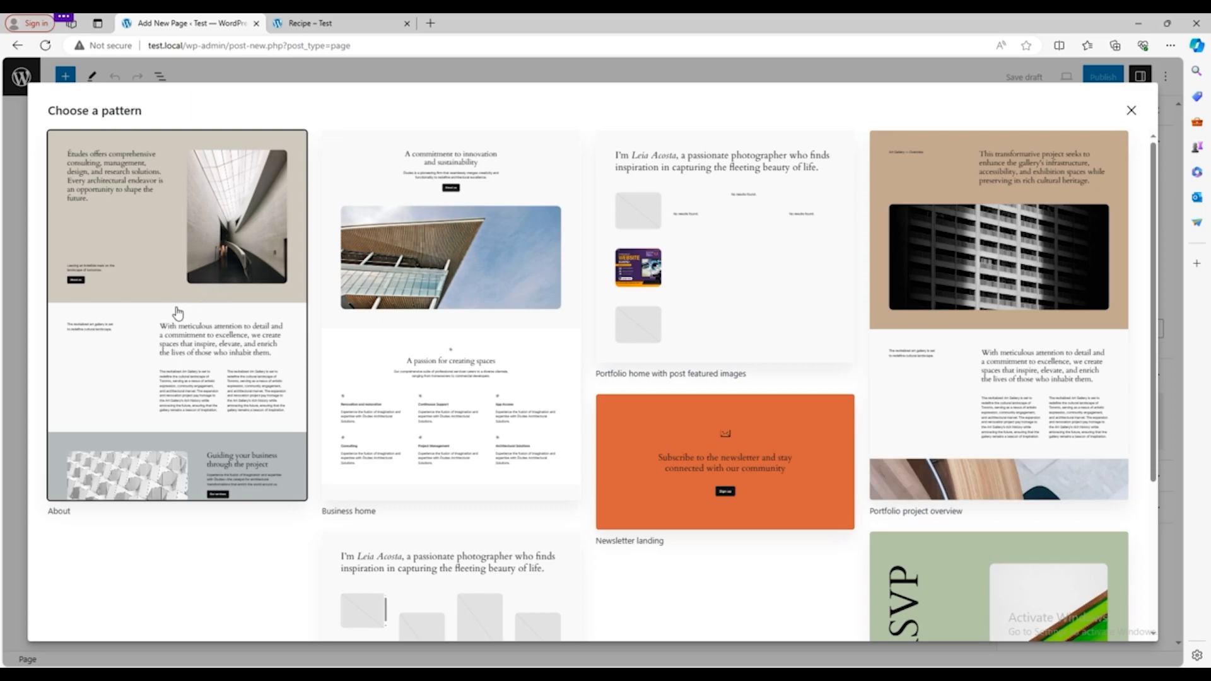
{"action": "scroll", "coordinate": [177, 313], "scroll_direction": "down", "scroll_amount": 3}
{"action": "scroll", "coordinate": [177, 313], "scroll_direction": "up", "scroll_amount": 3}
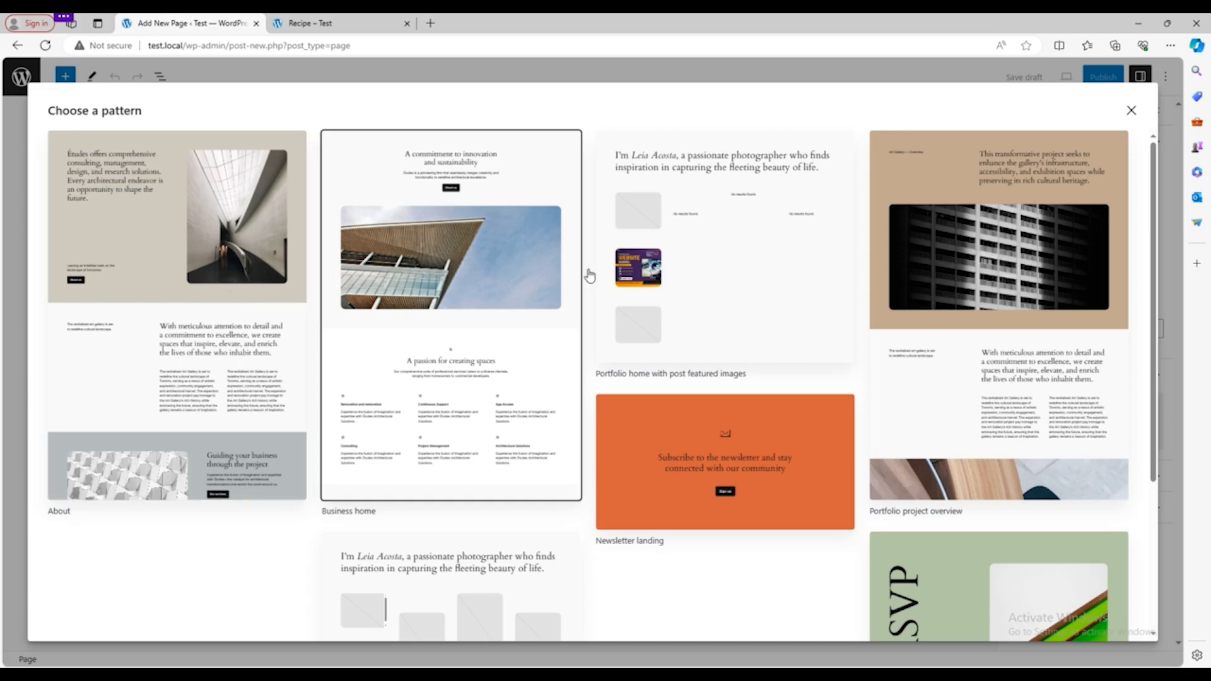
{"action": "left_click", "coordinate": [1132, 112]}
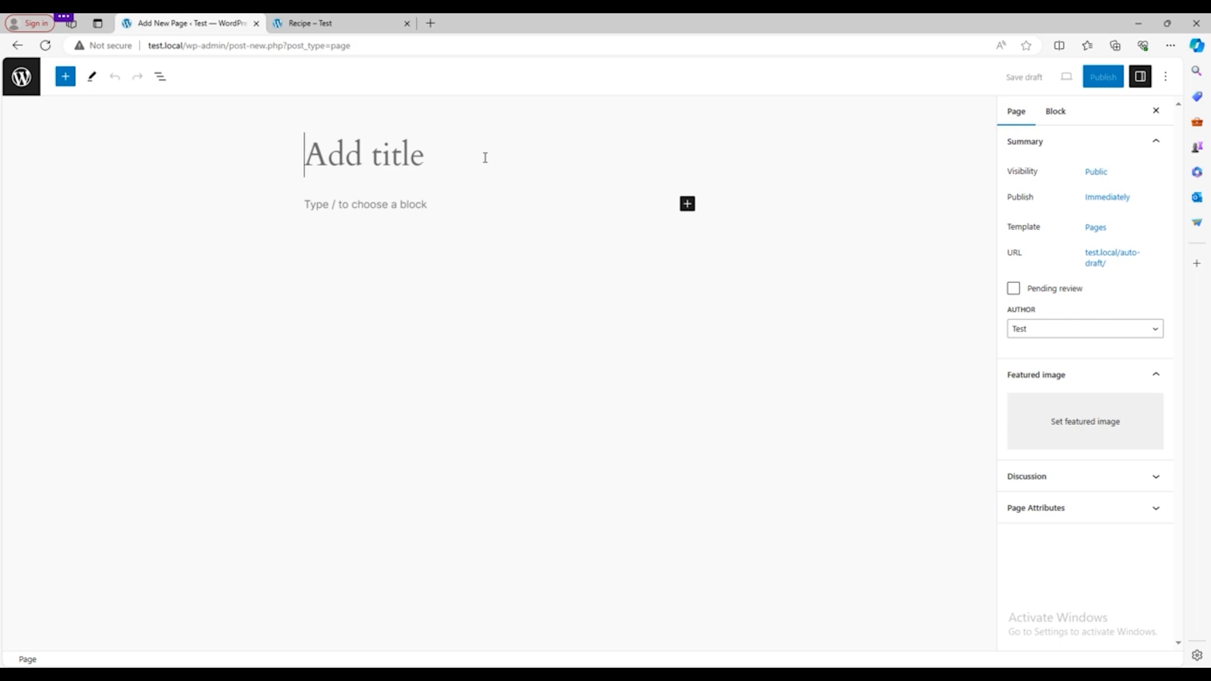
Title the new page "Contact us"
{"action": "type", "text": "Co"}
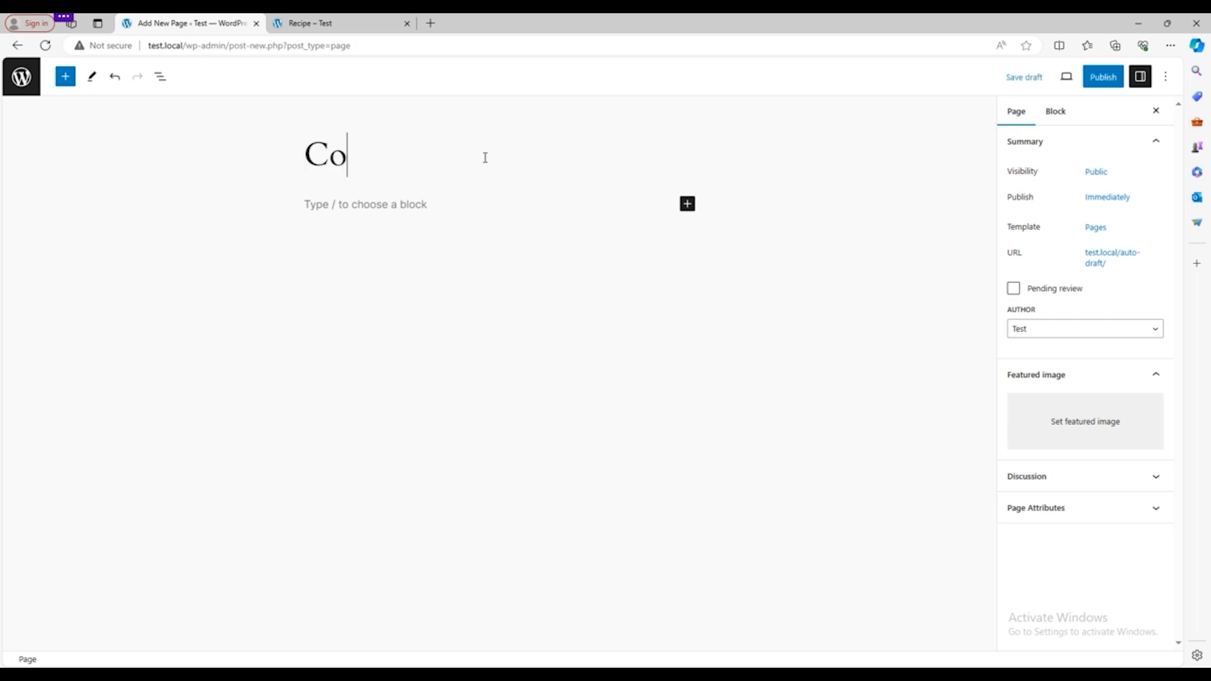
{"action": "type", "text": "ntact us"}
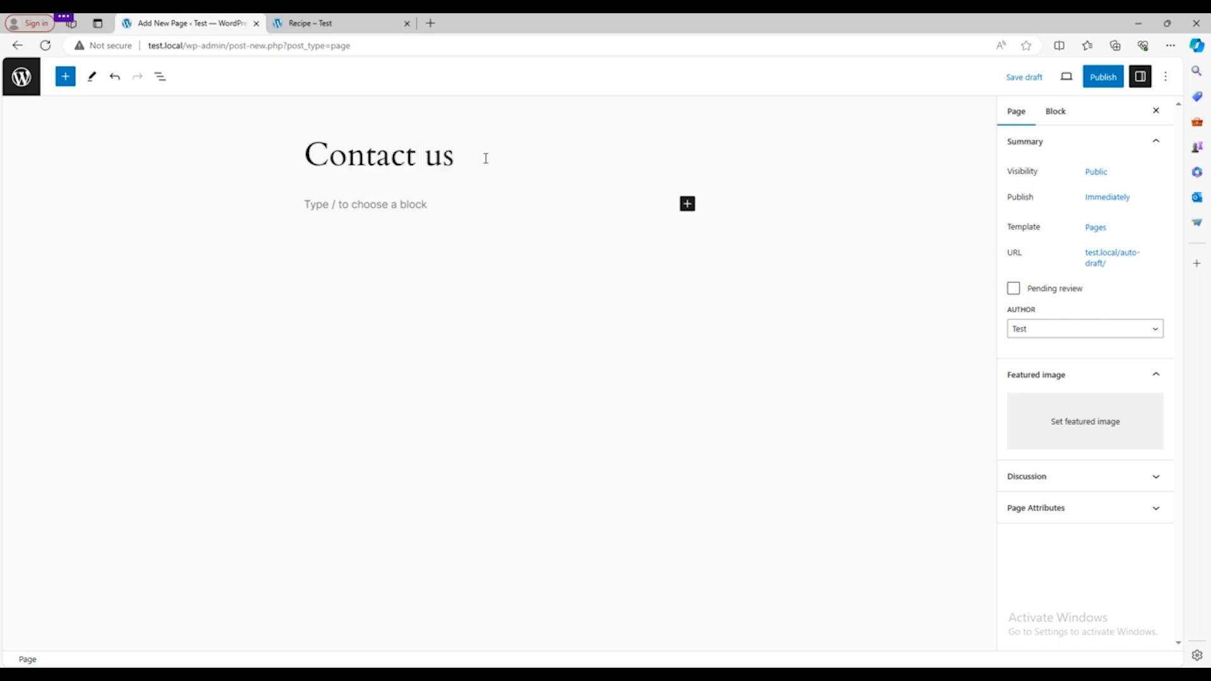
Look through the full block library and insert a Video block below the page title
{"action": "left_click", "coordinate": [428, 204]}
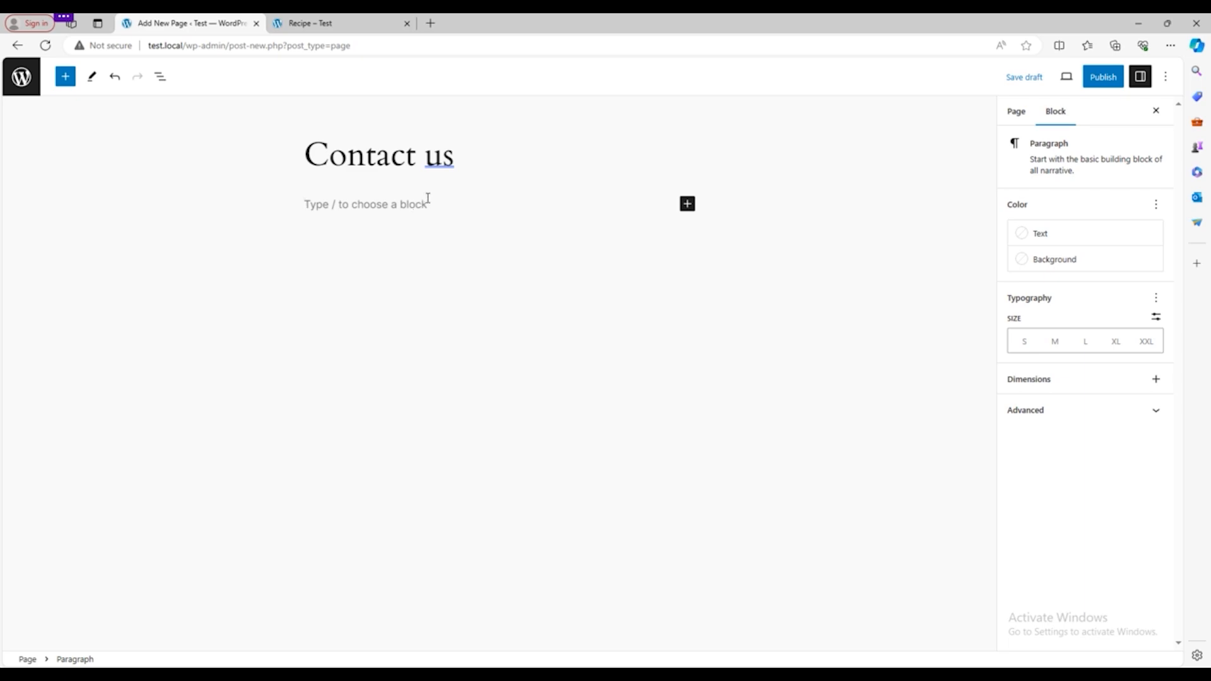
{"action": "left_click", "coordinate": [687, 203]}
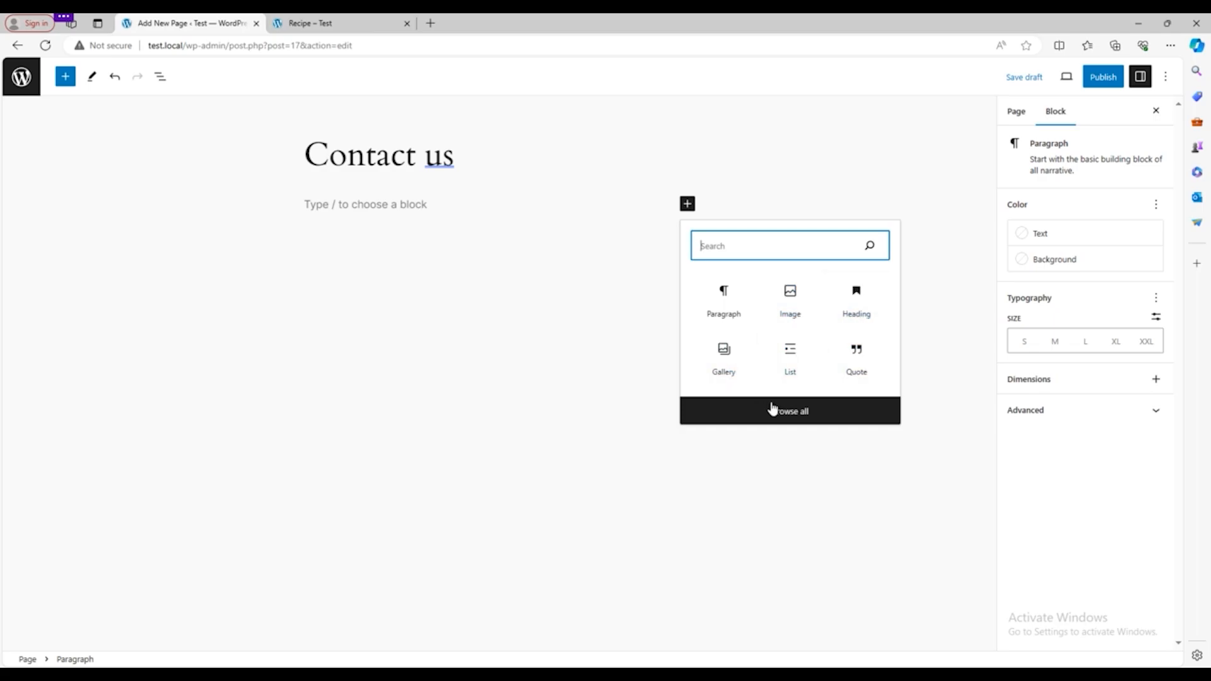
{"action": "left_click", "coordinate": [771, 411]}
{"action": "scroll", "coordinate": [129, 405], "scroll_direction": "down", "scroll_amount": 5}
{"action": "scroll", "coordinate": [124, 405], "scroll_direction": "up", "scroll_amount": 5}
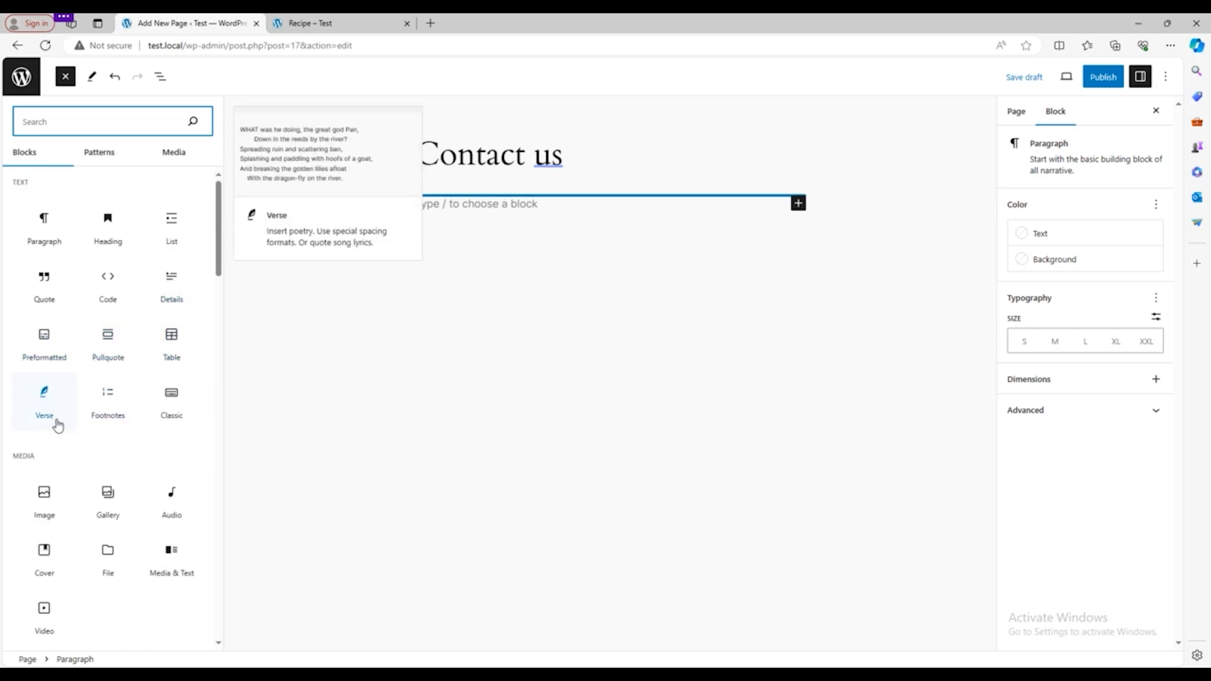
{"action": "scroll", "coordinate": [82, 519], "scroll_direction": "down", "scroll_amount": 5}
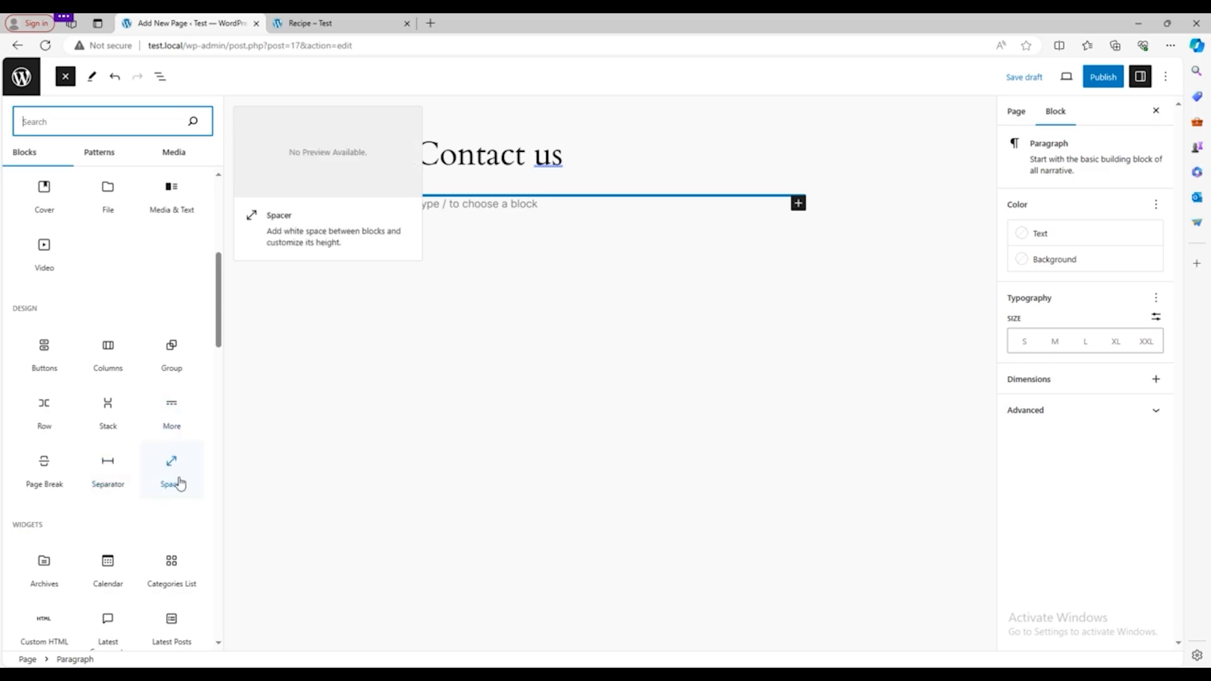
{"action": "scroll", "coordinate": [99, 447], "scroll_direction": "up", "scroll_amount": 1}
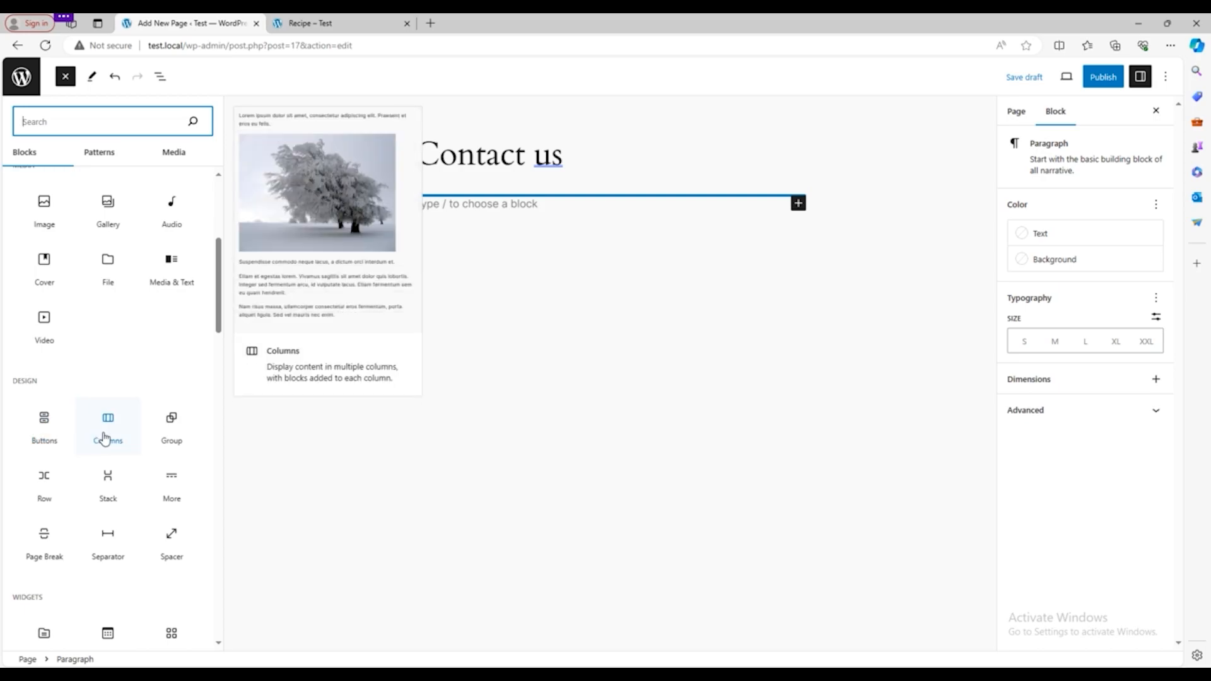
{"action": "scroll", "coordinate": [99, 385], "scroll_direction": "up", "scroll_amount": 1}
{"action": "scroll", "coordinate": [99, 384], "scroll_direction": "up", "scroll_amount": 1}
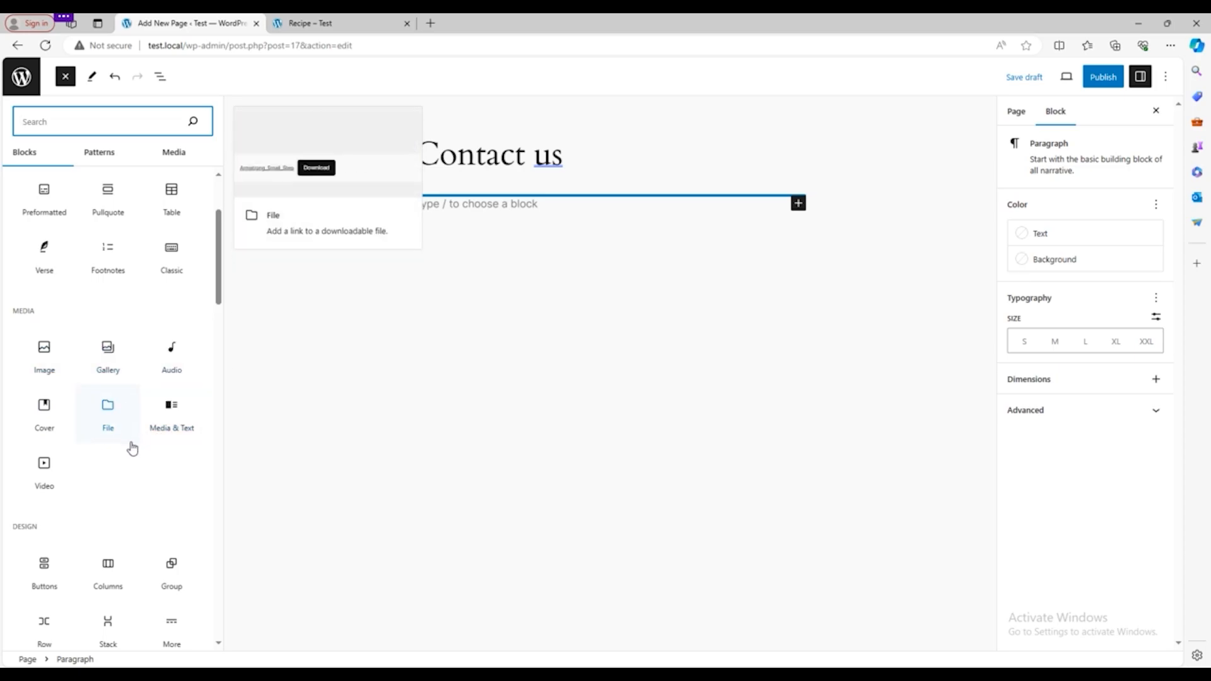
{"action": "scroll", "coordinate": [114, 433], "scroll_direction": "up", "scroll_amount": 2}
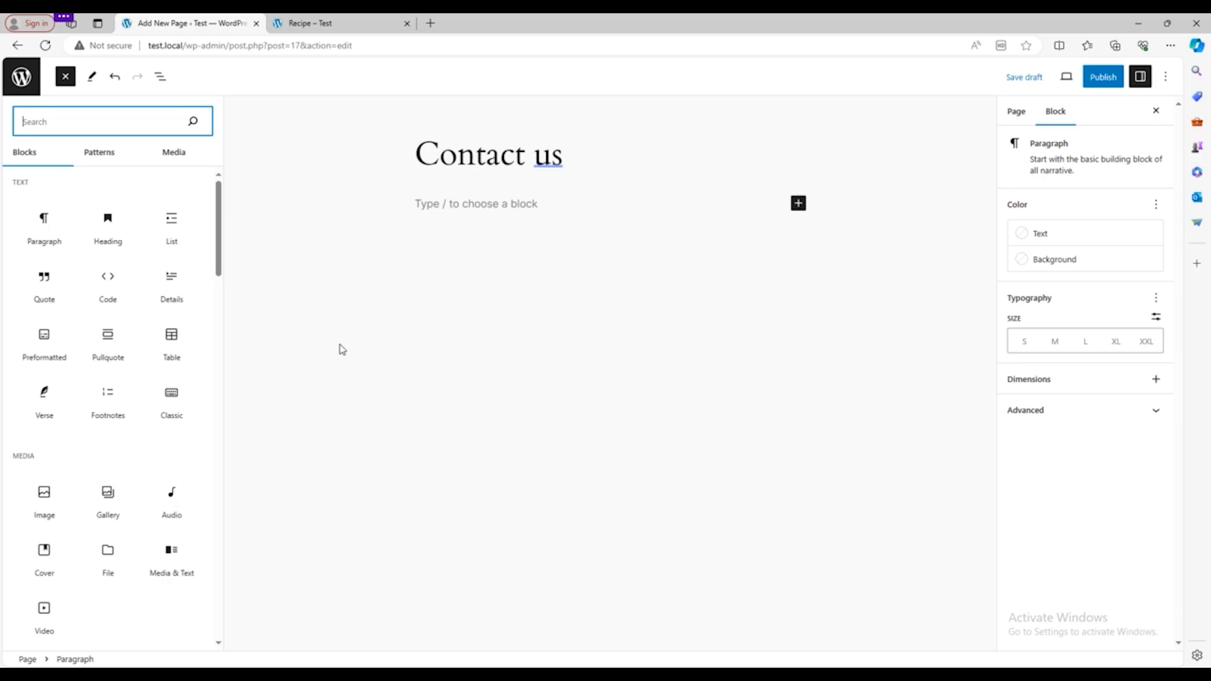
{"action": "left_click", "coordinate": [48, 610]}
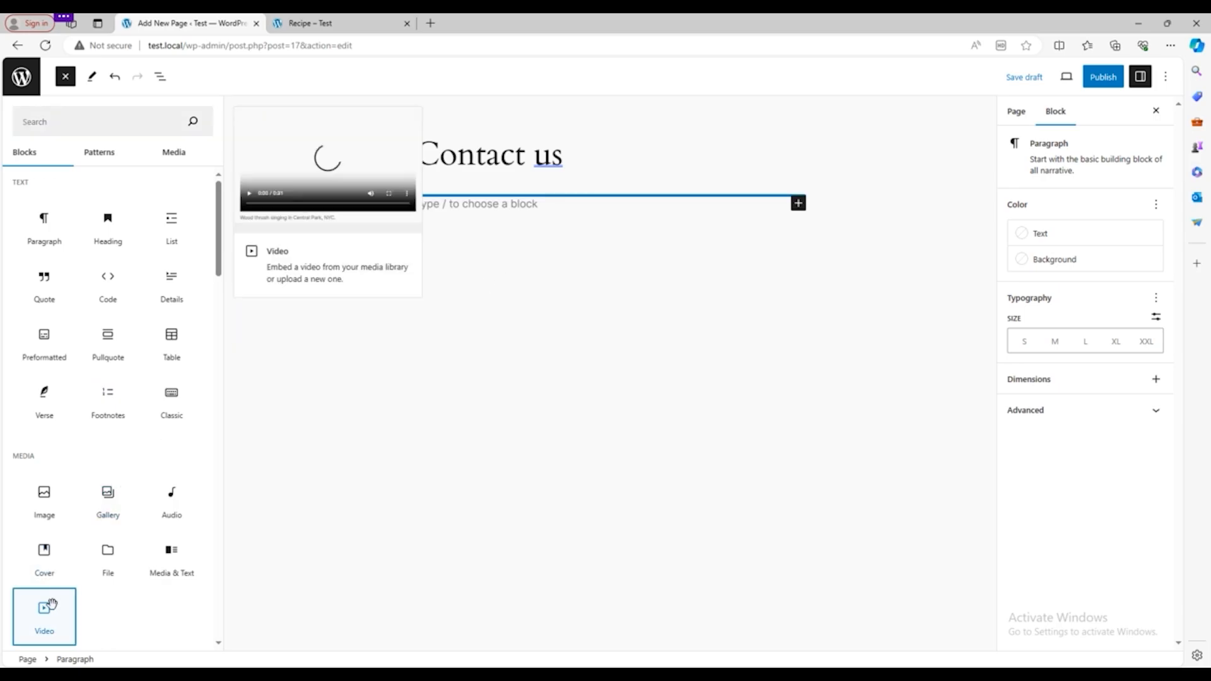
{"action": "left_click", "coordinate": [443, 273]}
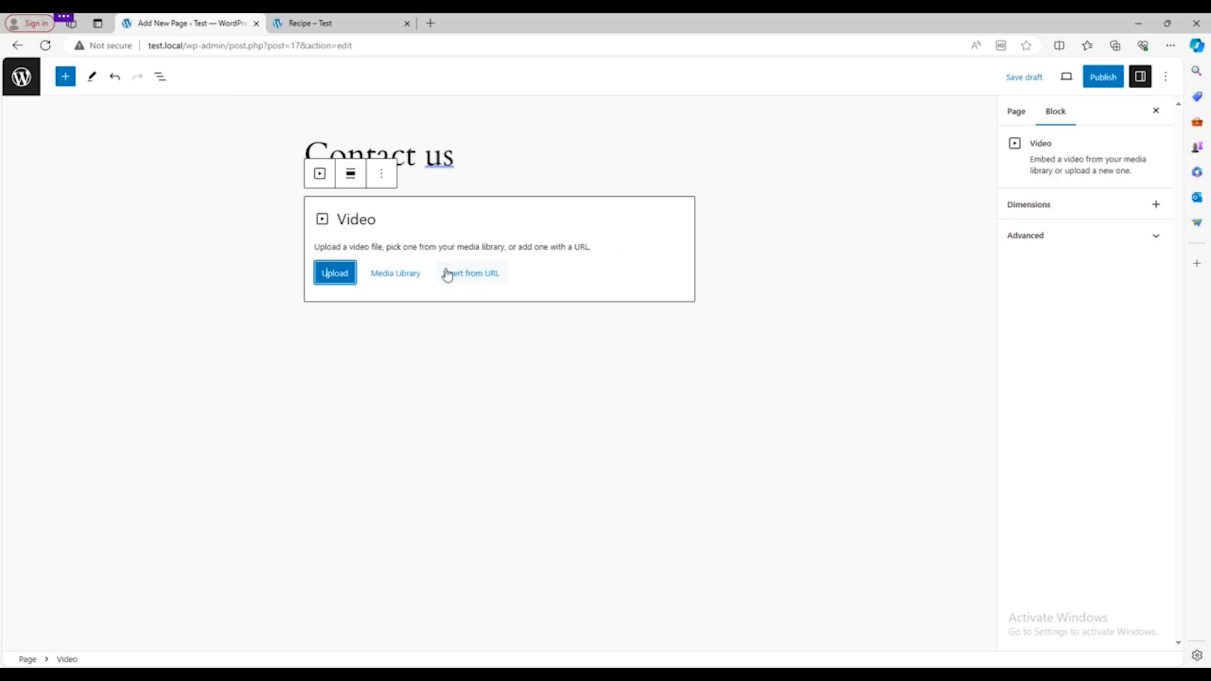
{"action": "left_click", "coordinate": [340, 273]}
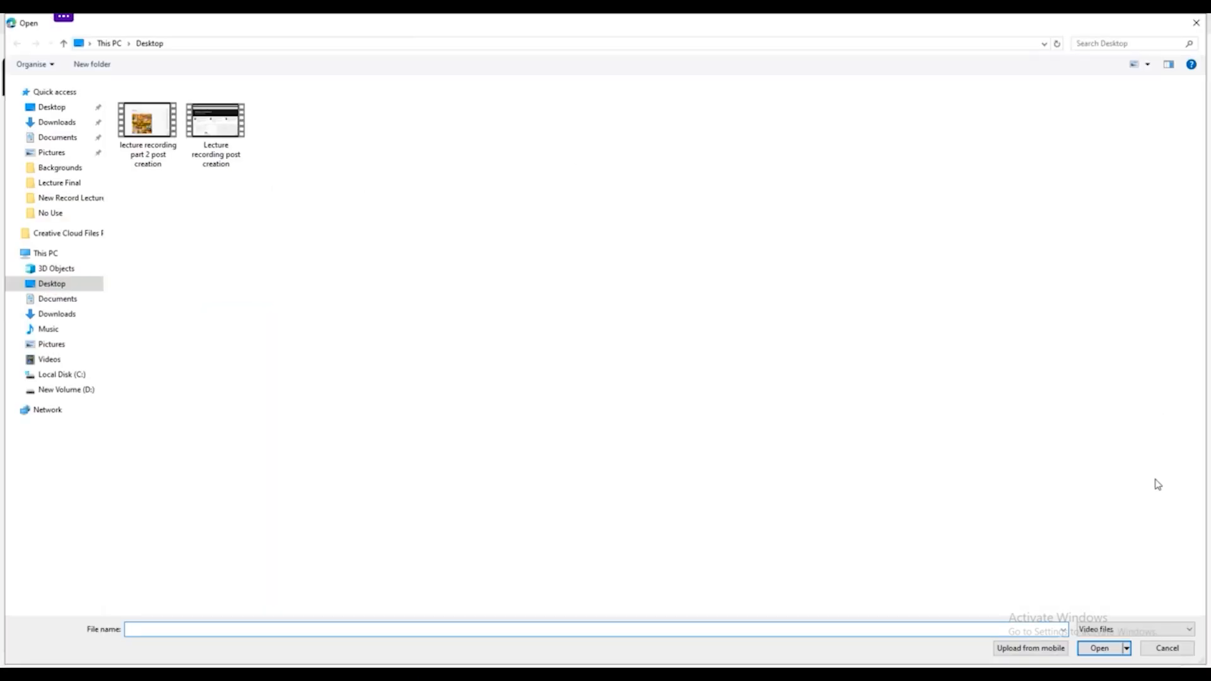
{"action": "left_click", "coordinate": [1166, 648]}
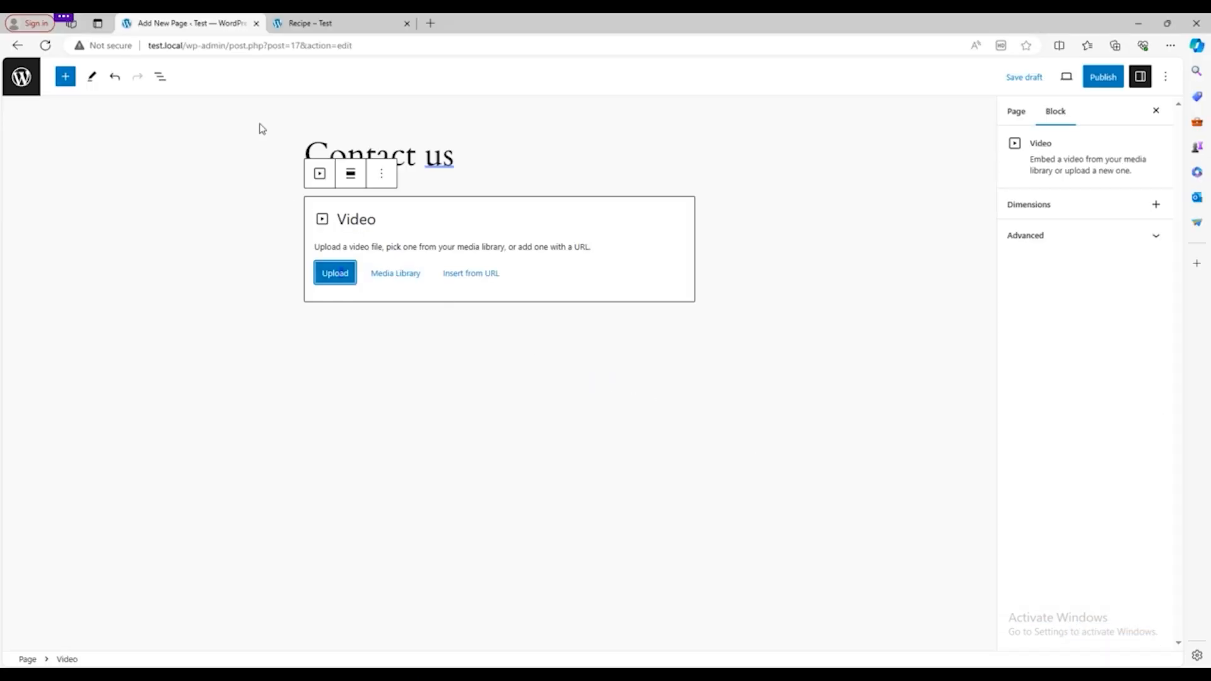
Open the full block library for the spot below the video block and examine the available blocks from Text and Media through Widgets, Theme and embeds
{"action": "left_click", "coordinate": [629, 333]}
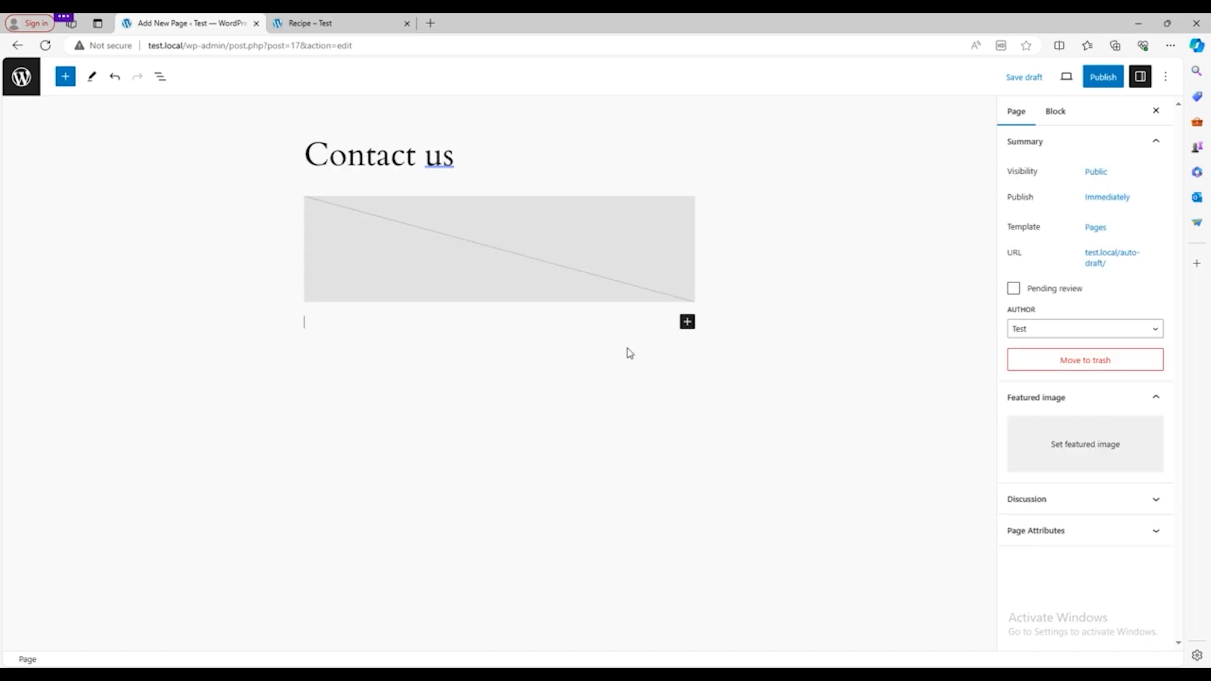
{"action": "left_click", "coordinate": [686, 321]}
{"action": "left_click", "coordinate": [718, 535]}
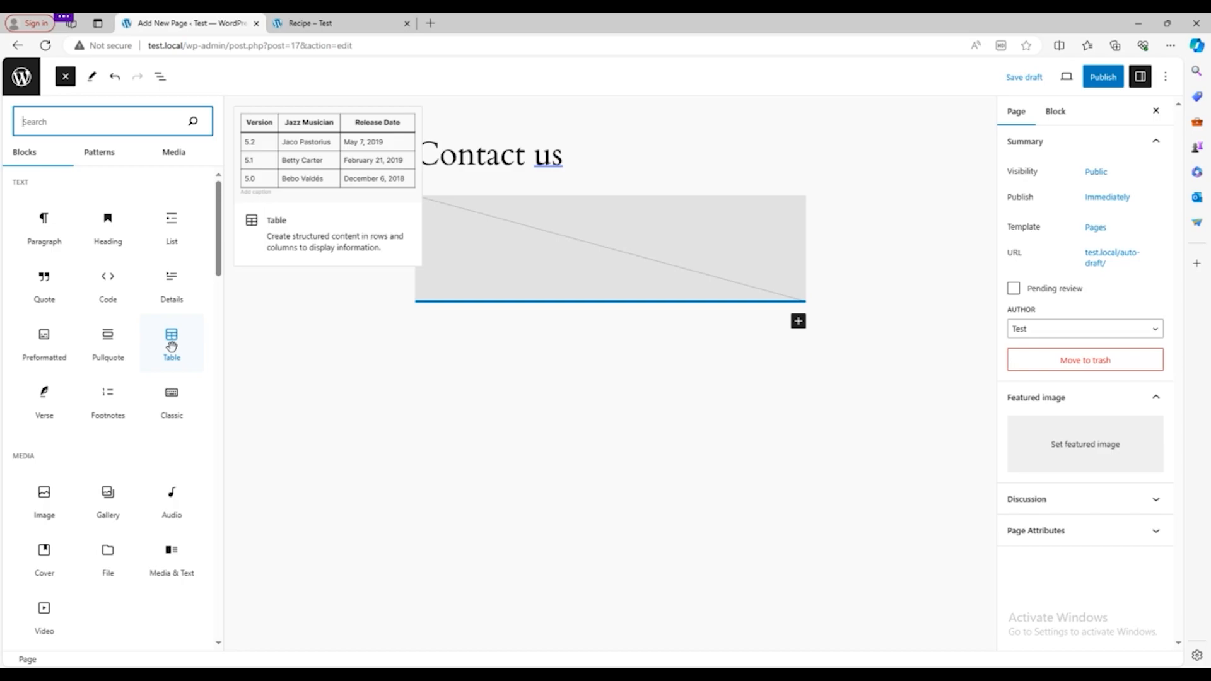
{"action": "scroll", "coordinate": [154, 441], "scroll_direction": "down", "scroll_amount": 10}
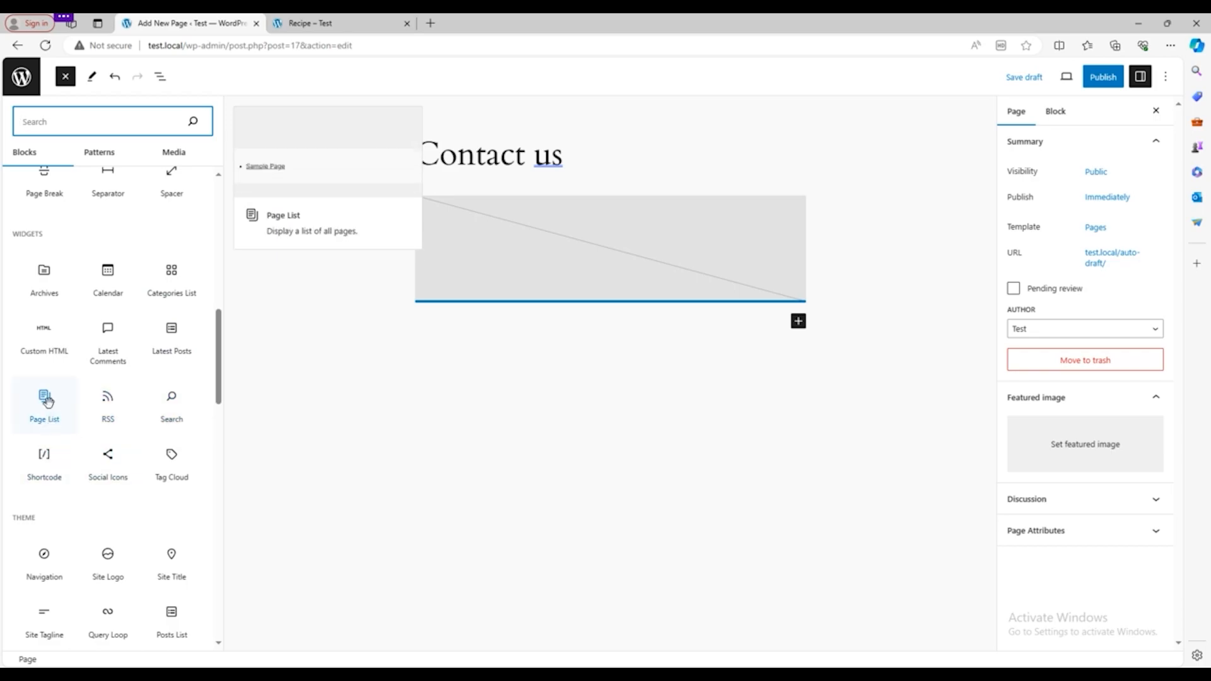
{"action": "scroll", "coordinate": [88, 498], "scroll_direction": "down", "scroll_amount": 1}
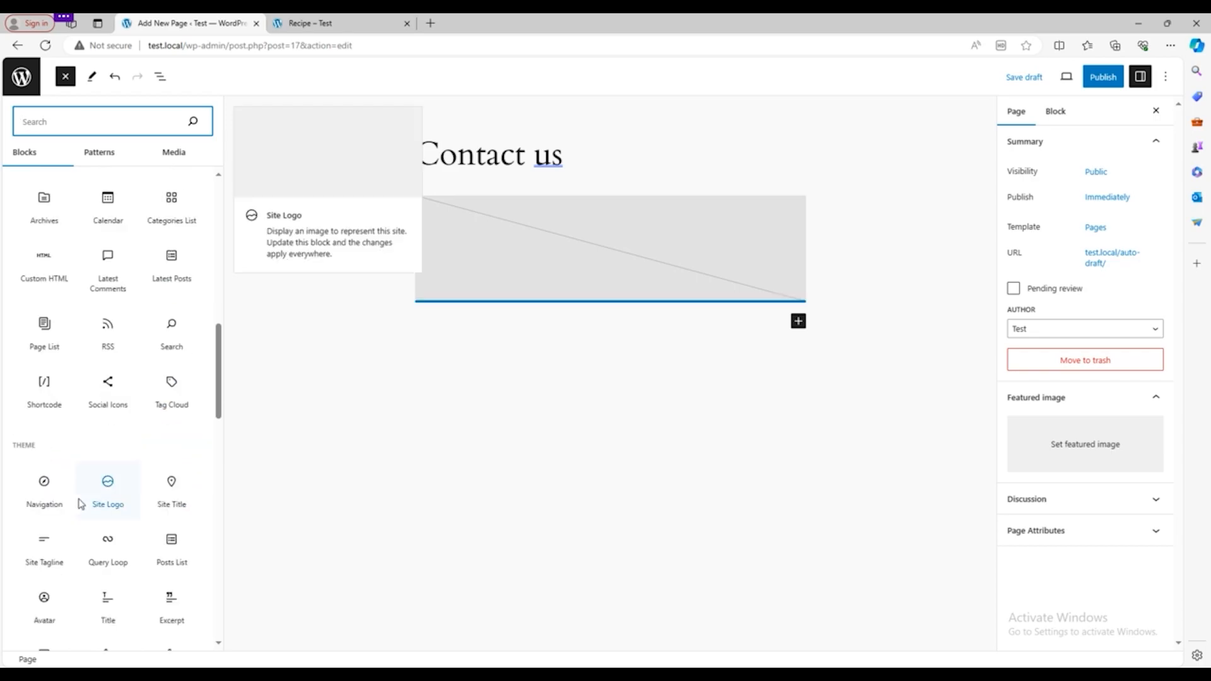
{"action": "scroll", "coordinate": [44, 486], "scroll_direction": "down", "scroll_amount": 2}
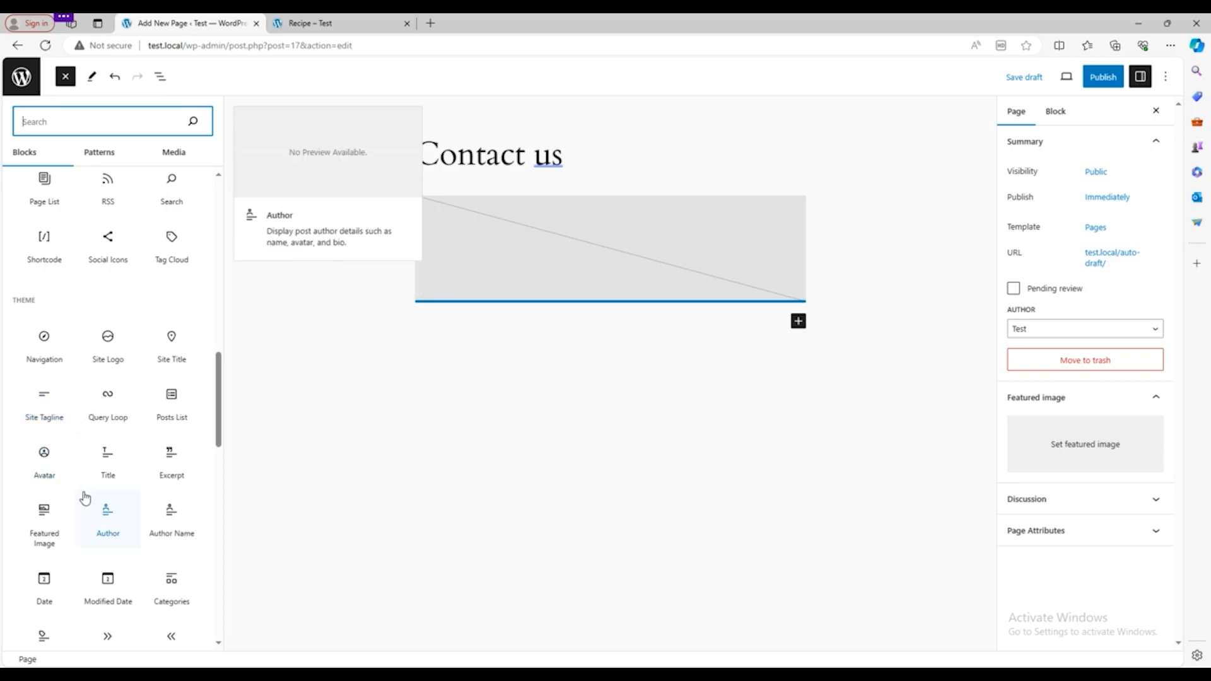
{"action": "scroll", "coordinate": [89, 503], "scroll_direction": "down", "scroll_amount": 6}
{"action": "scroll", "coordinate": [91, 511], "scroll_direction": "down", "scroll_amount": 8}
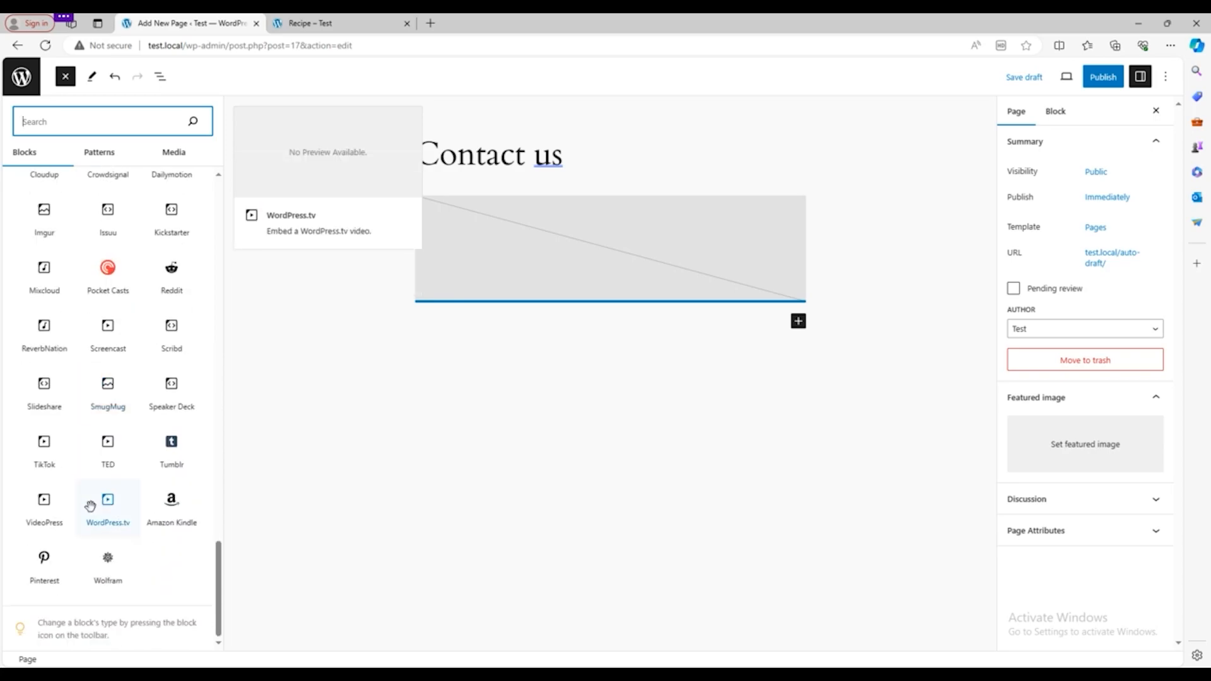
{"action": "scroll", "coordinate": [91, 505], "scroll_direction": "up", "scroll_amount": 15}
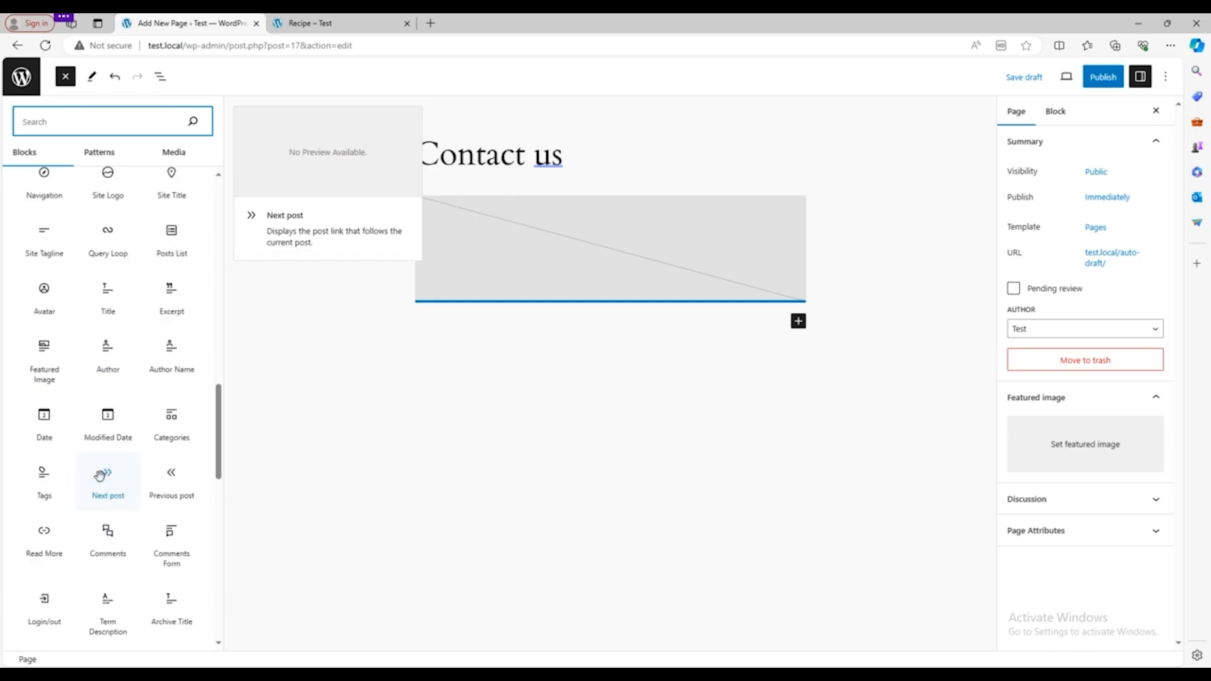
{"action": "scroll", "coordinate": [100, 476], "scroll_direction": "up", "scroll_amount": 9}
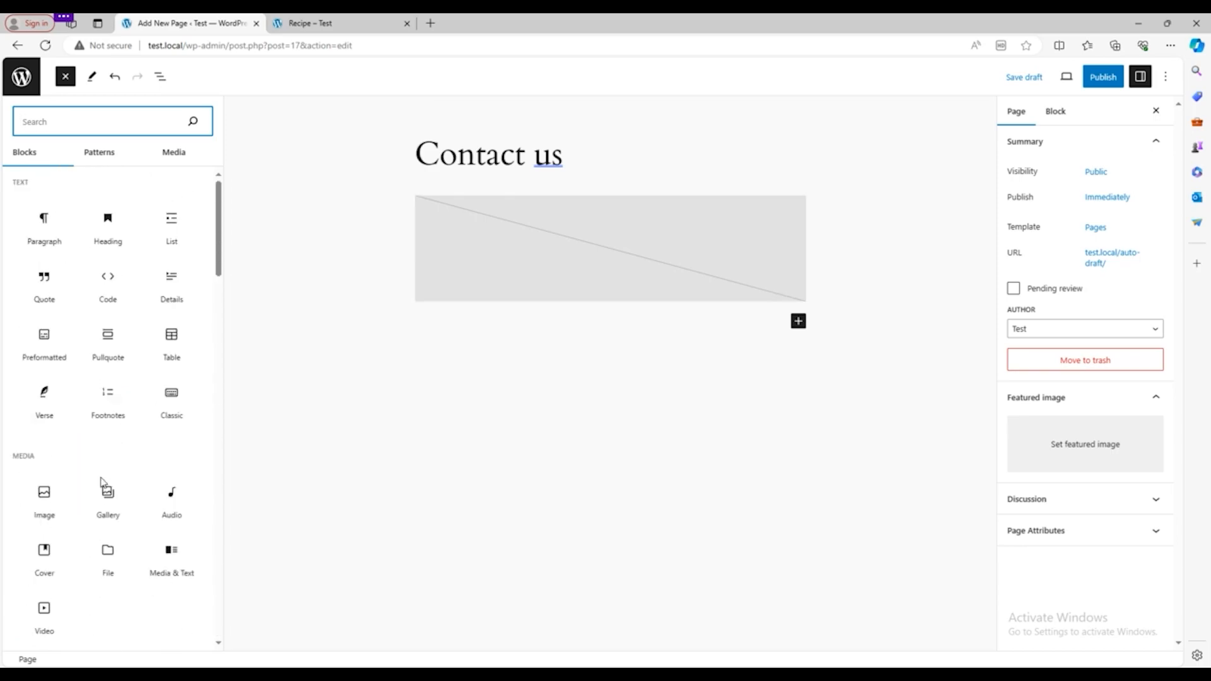
Examine the available block patterns in the Banners, Gallery, Footers, Call to Action, Posts, Services and About categories
{"action": "left_click", "coordinate": [107, 157]}
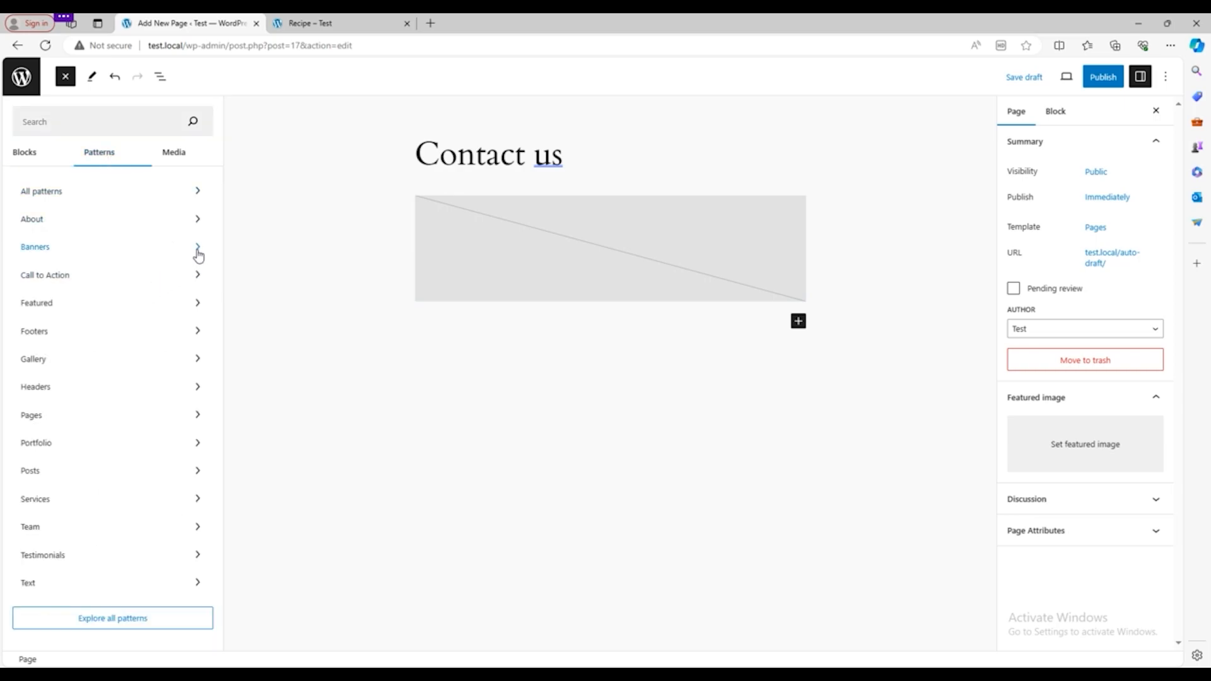
{"action": "left_click", "coordinate": [199, 254]}
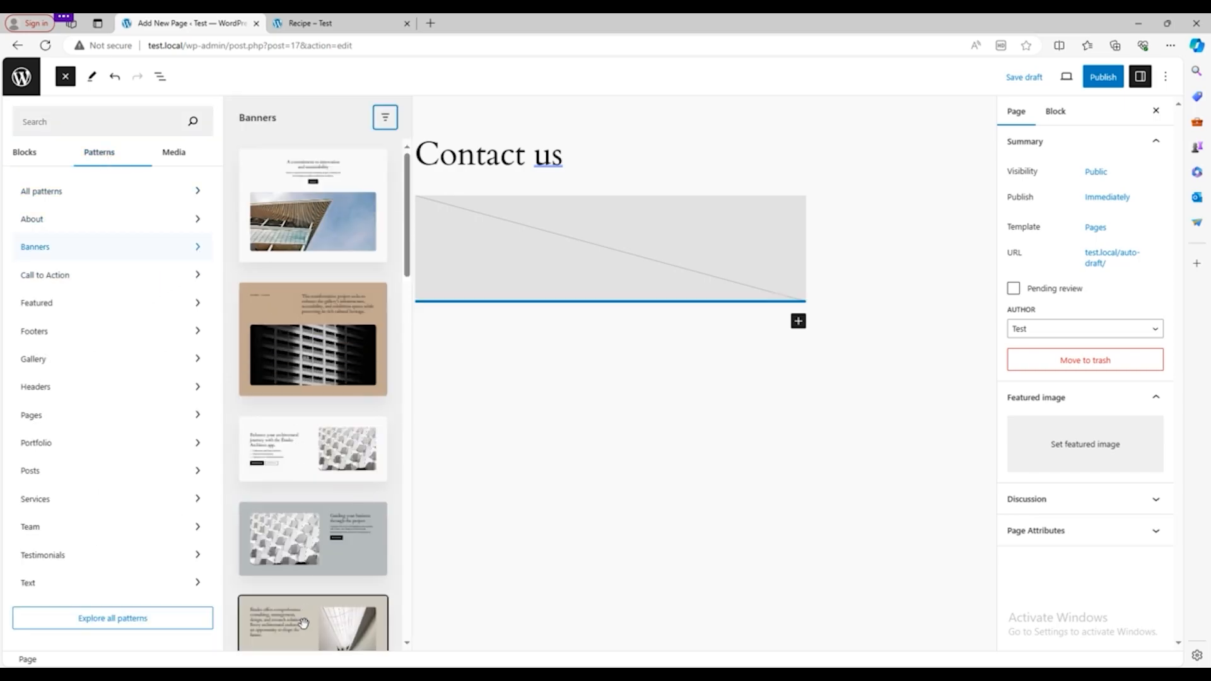
{"action": "scroll", "coordinate": [303, 623], "scroll_direction": "down", "scroll_amount": 7}
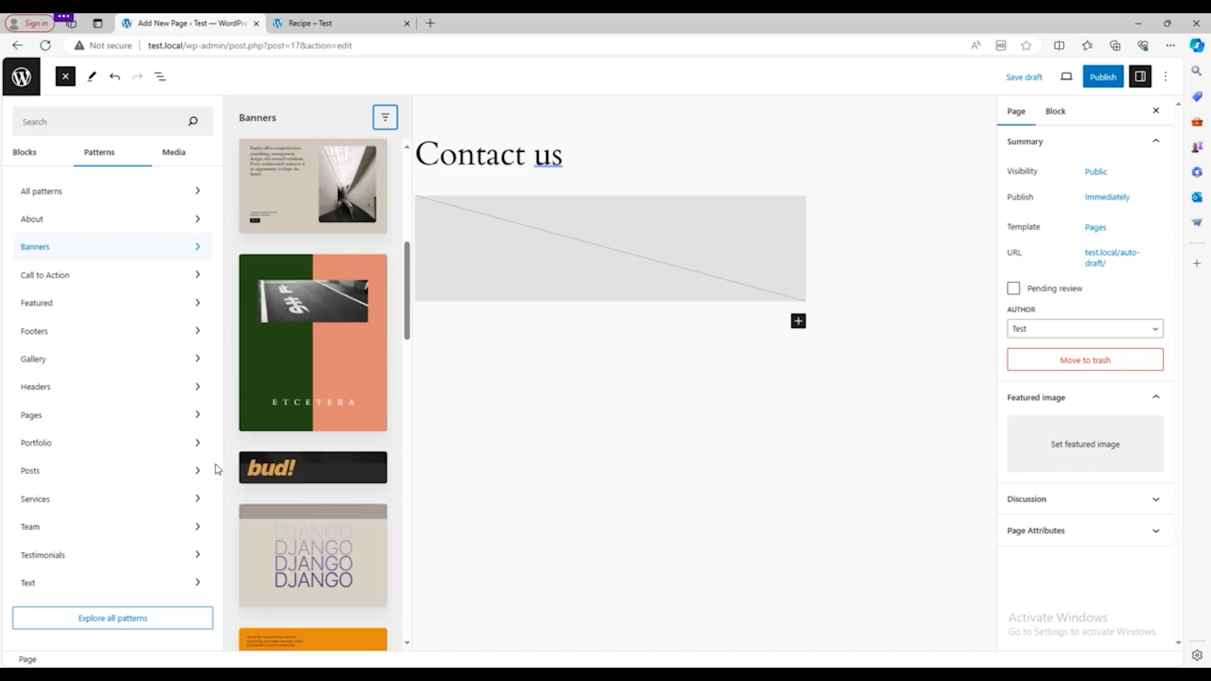
{"action": "left_click", "coordinate": [197, 361]}
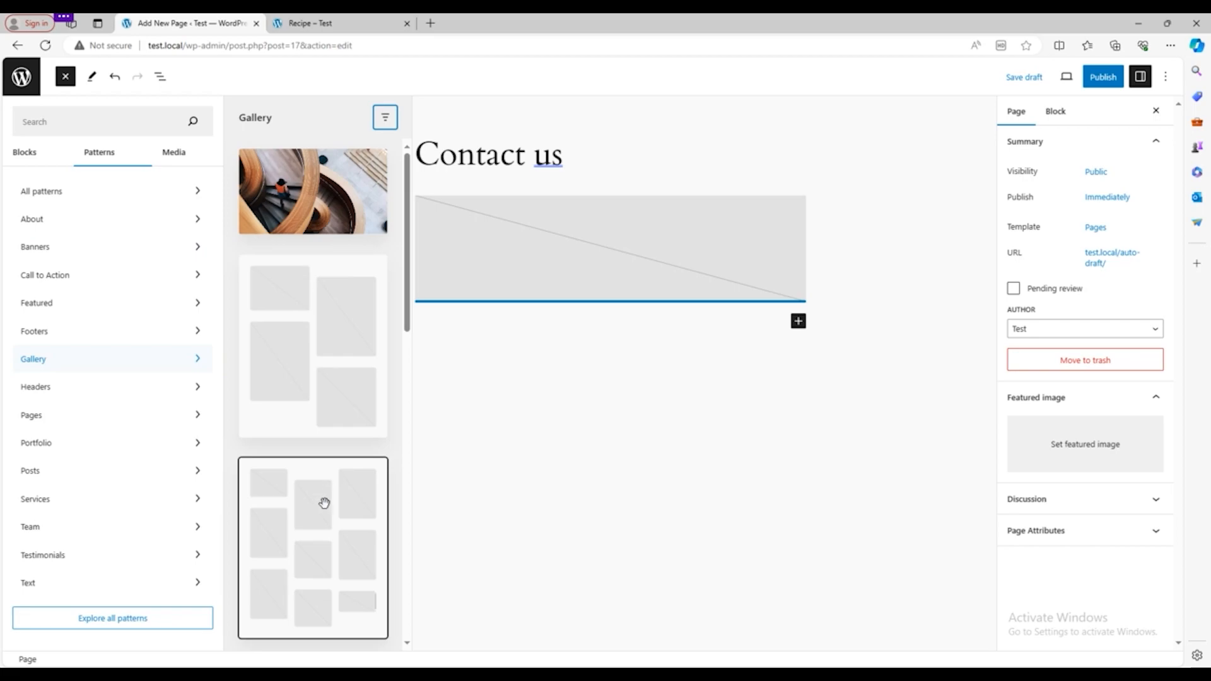
{"action": "left_click", "coordinate": [198, 333]}
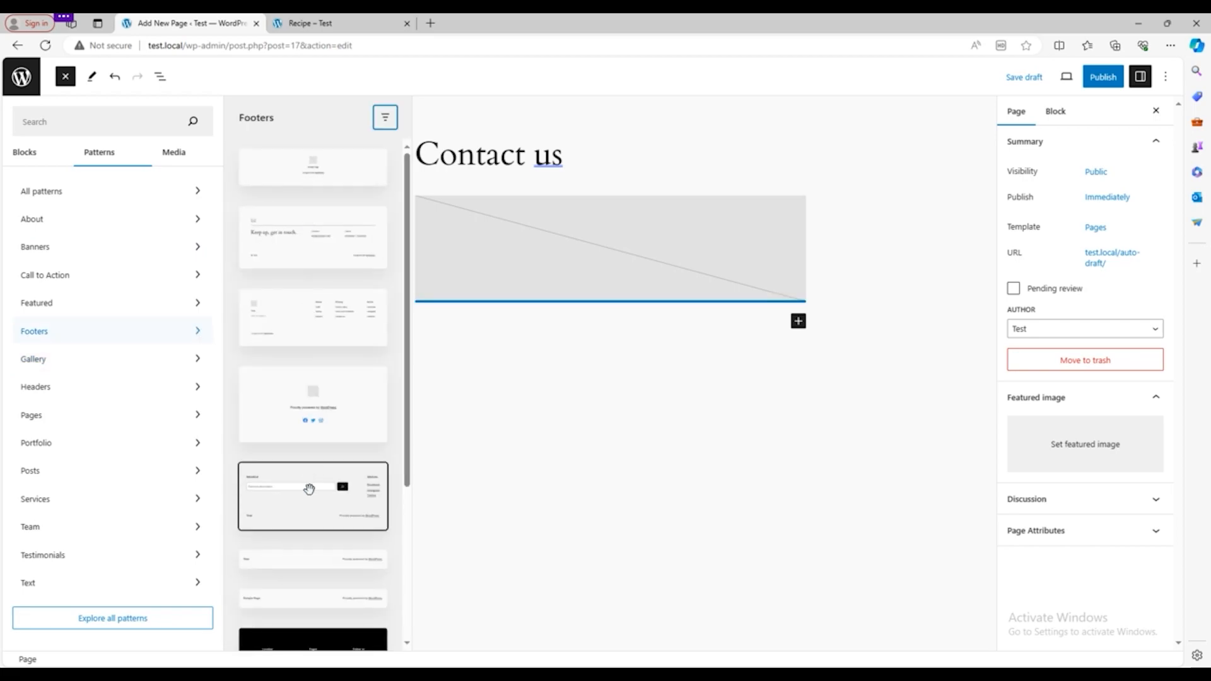
{"action": "left_click", "coordinate": [197, 277]}
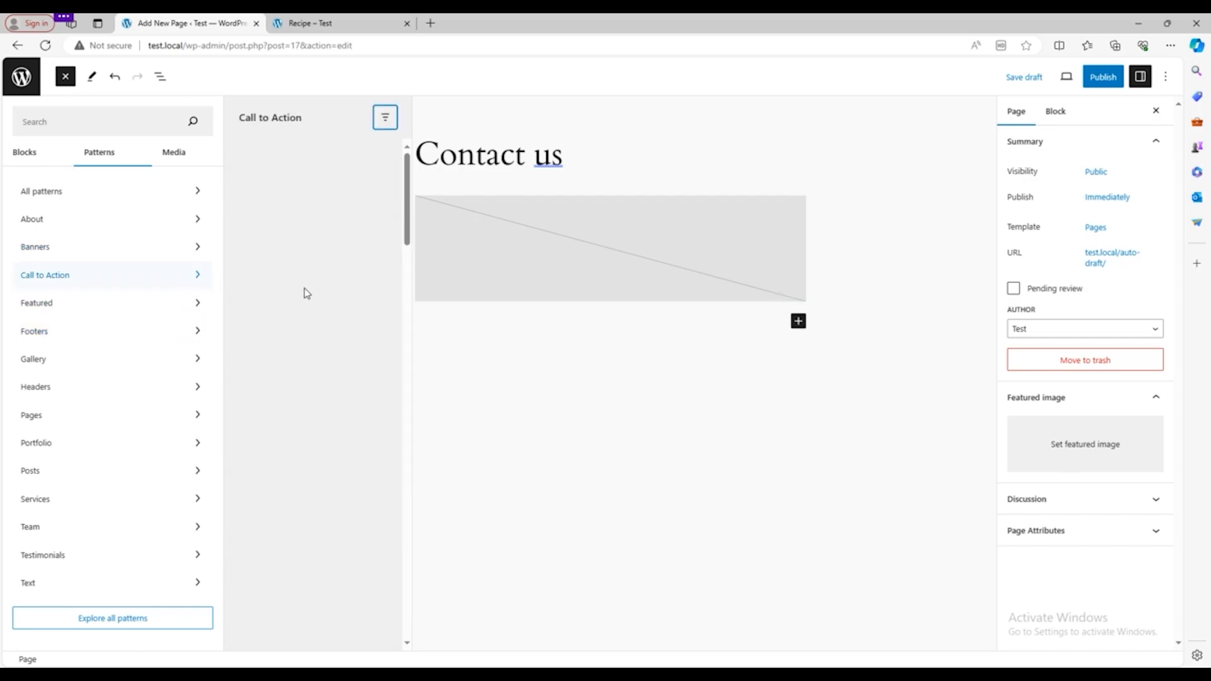
{"action": "scroll", "coordinate": [333, 447], "scroll_direction": "down", "scroll_amount": 5}
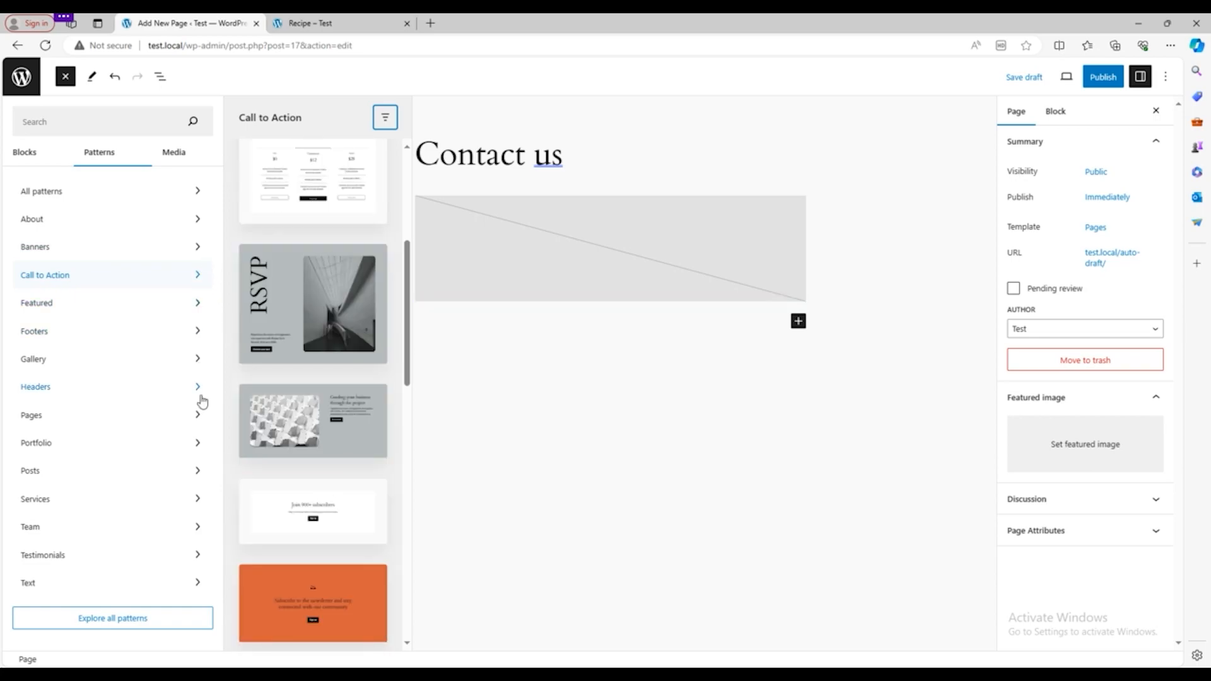
{"action": "left_click", "coordinate": [200, 473]}
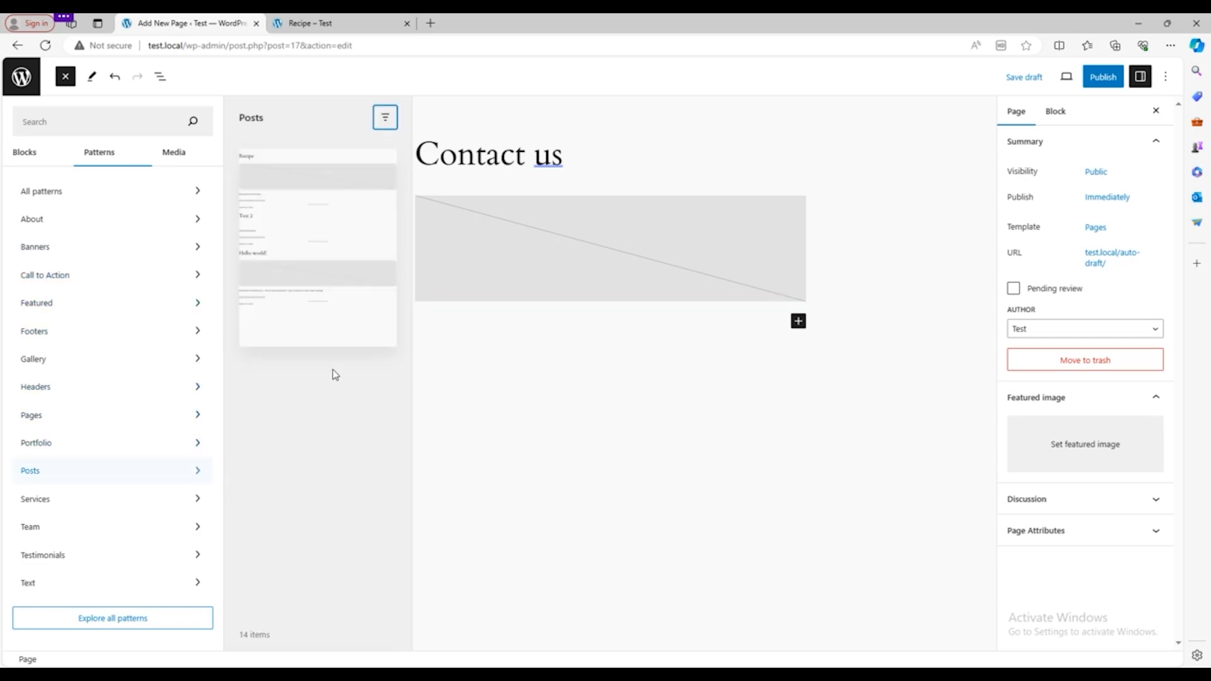
{"action": "left_click", "coordinate": [200, 503]}
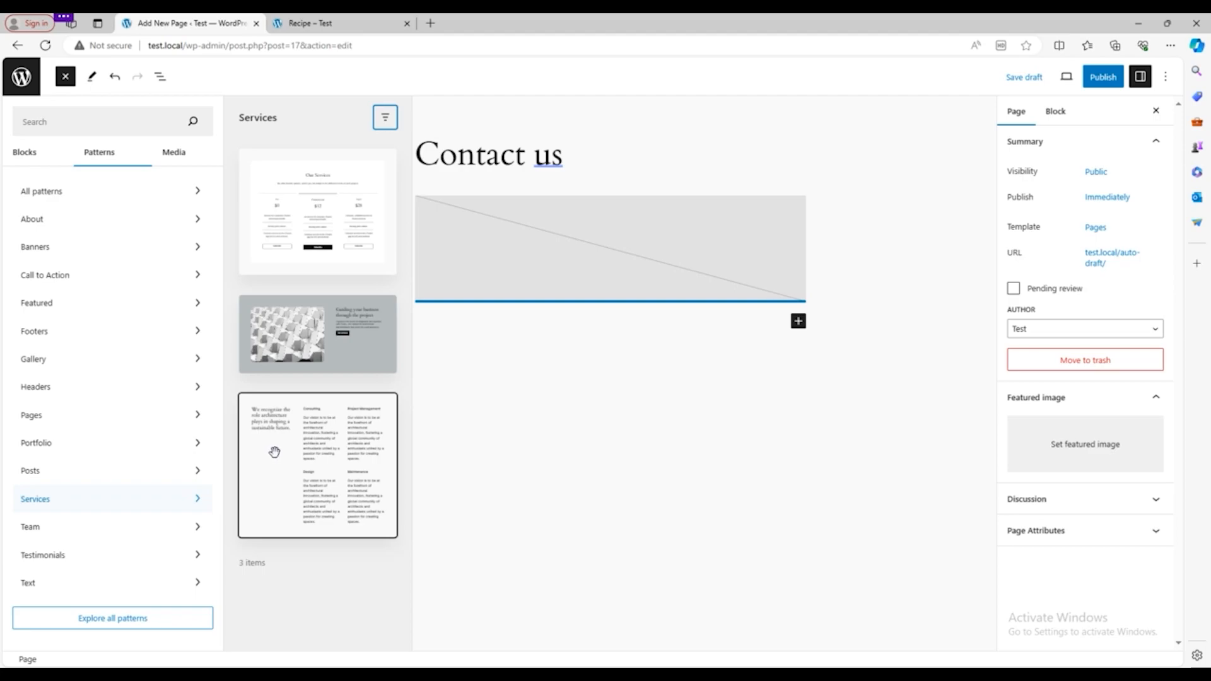
{"action": "left_click", "coordinate": [199, 221]}
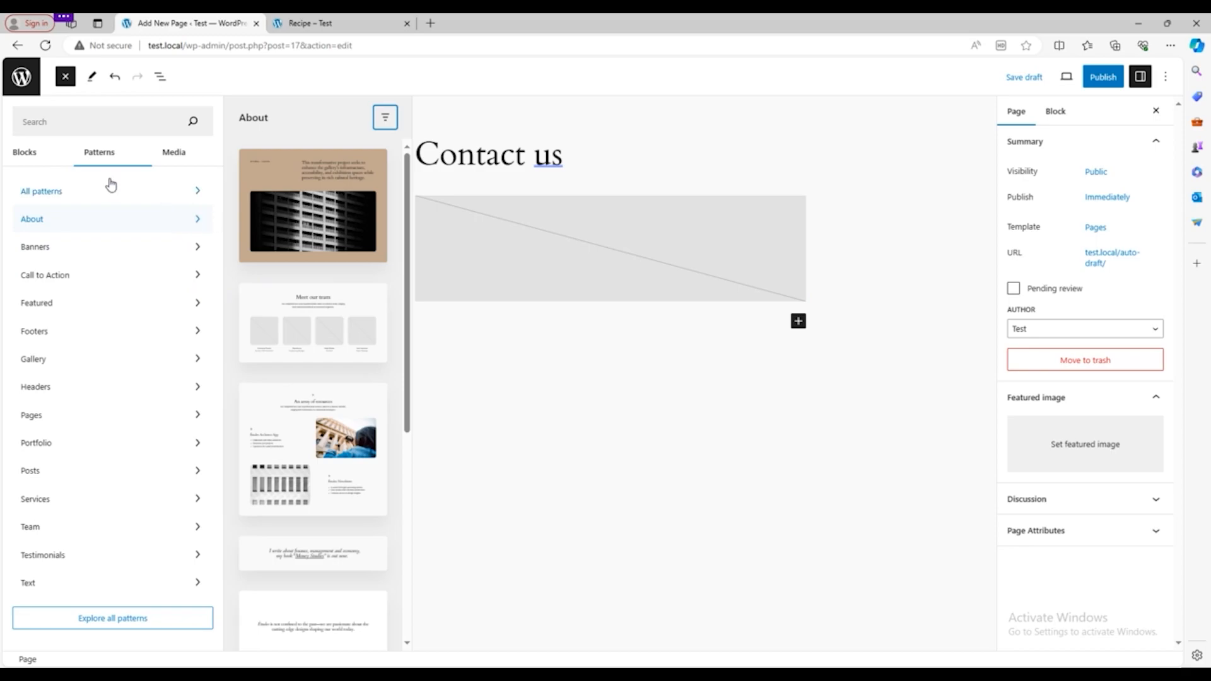
{"action": "scroll", "coordinate": [345, 484], "scroll_direction": "down", "scroll_amount": 6}
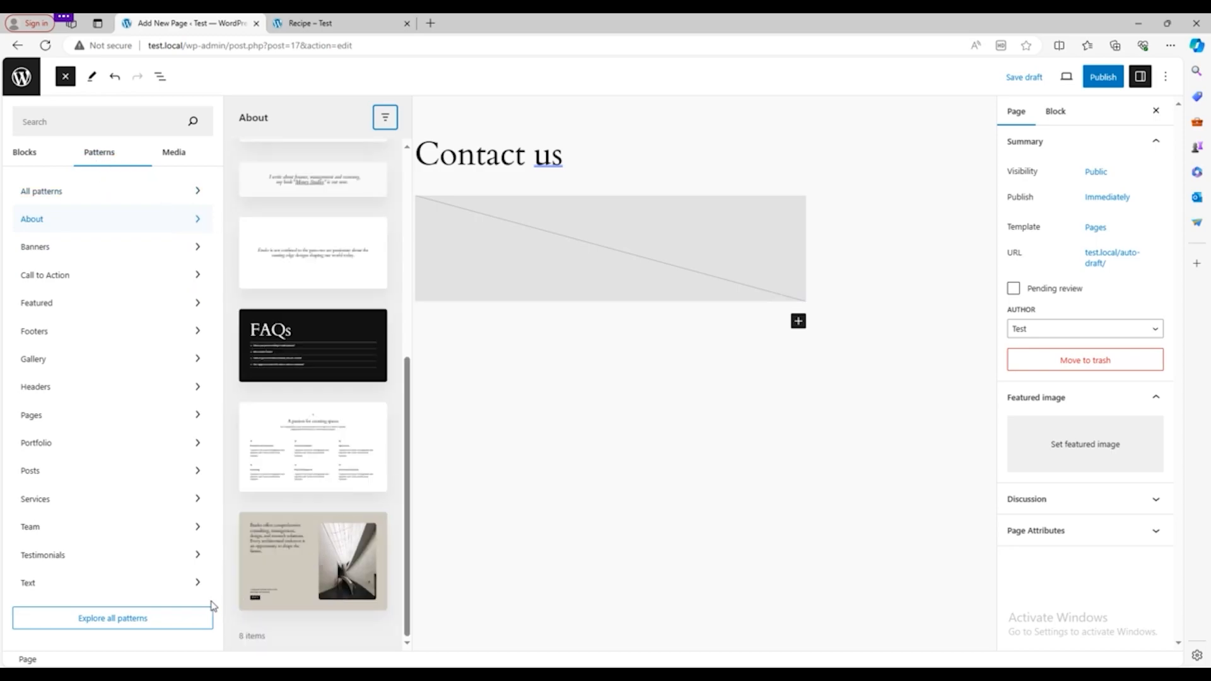
Examine the block patterns in the Text category and the sources offered for inserting media
{"action": "left_click", "coordinate": [196, 589]}
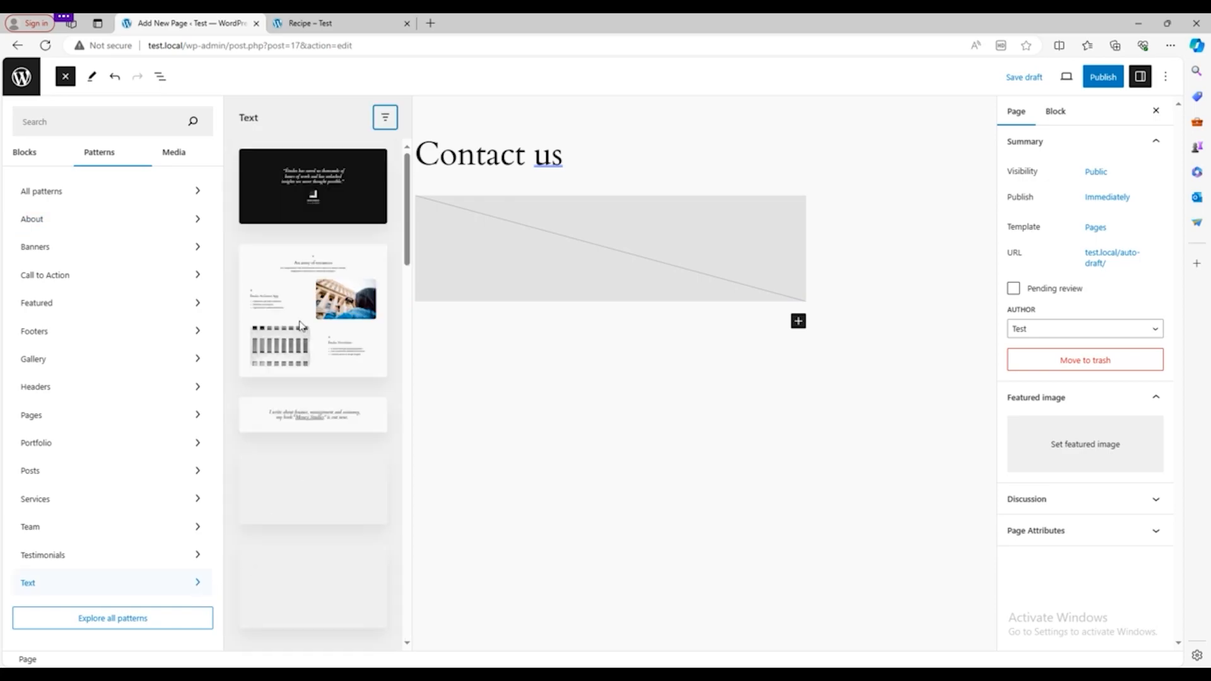
{"action": "scroll", "coordinate": [334, 554], "scroll_direction": "down", "scroll_amount": 5}
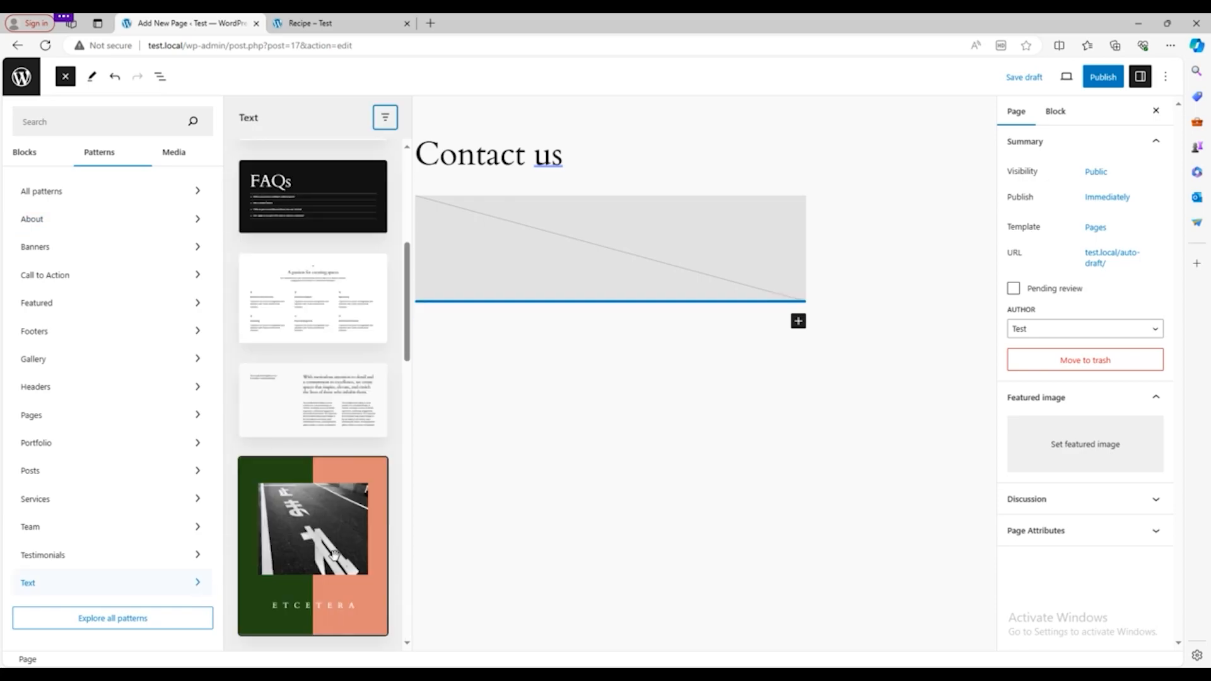
{"action": "scroll", "coordinate": [334, 553], "scroll_direction": "down", "scroll_amount": 5}
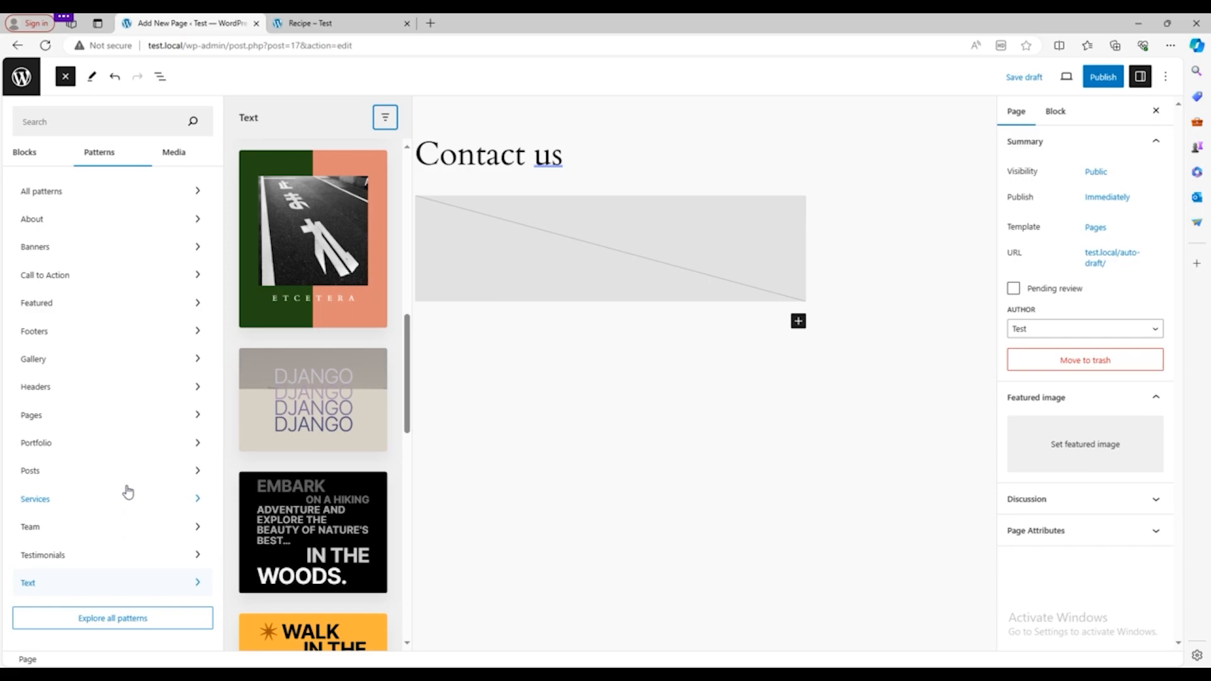
{"action": "left_click", "coordinate": [174, 152]}
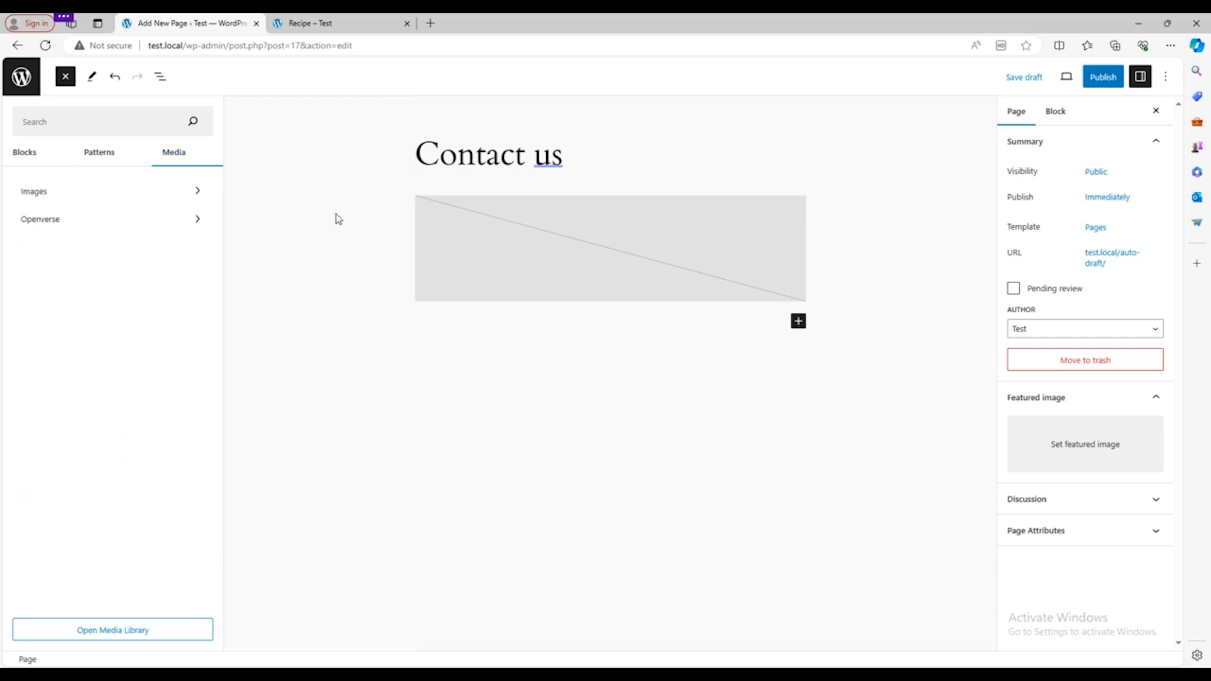
Close the block library and add a paragraph below the video block reading "this is our contact page"
{"action": "left_click", "coordinate": [609, 314]}
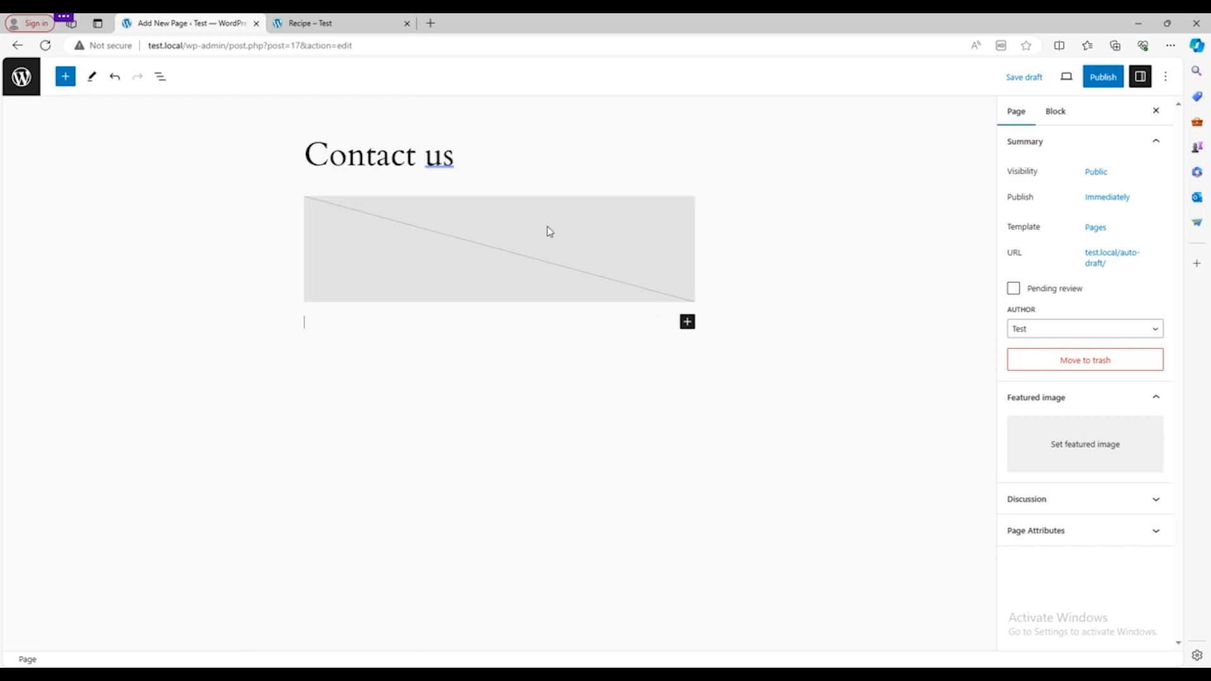
{"action": "left_click", "coordinate": [687, 322]}
{"action": "left_click", "coordinate": [733, 422]}
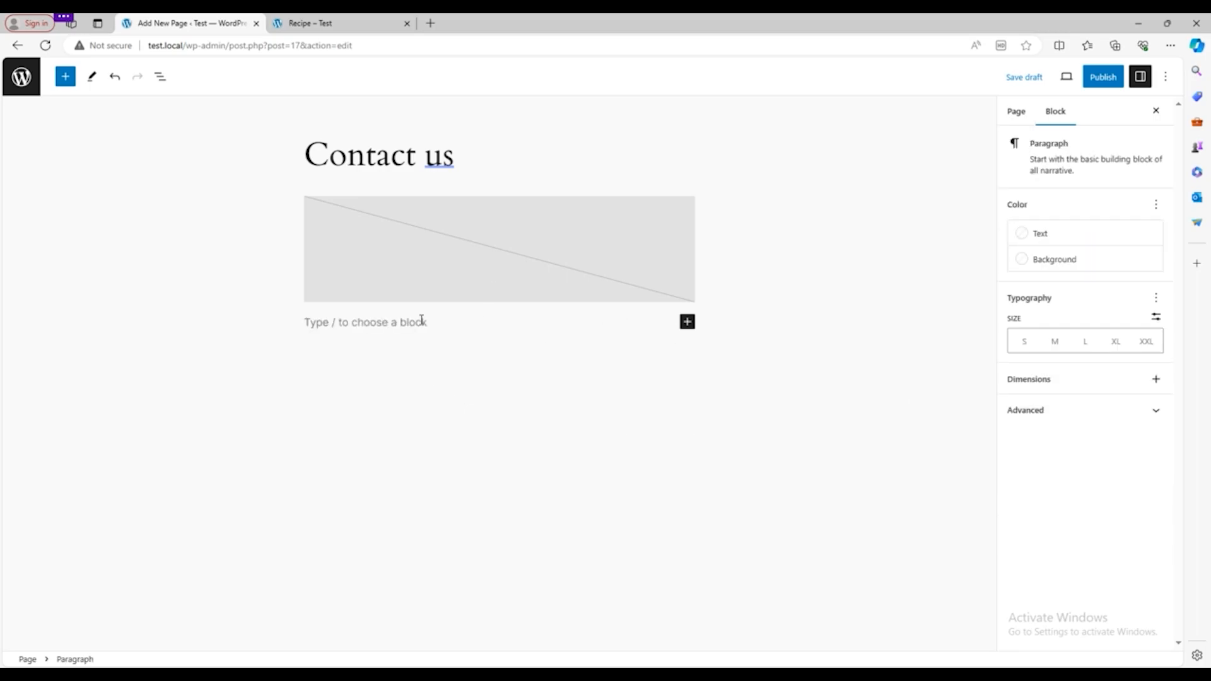
{"action": "type", "text": "this is our contac"}
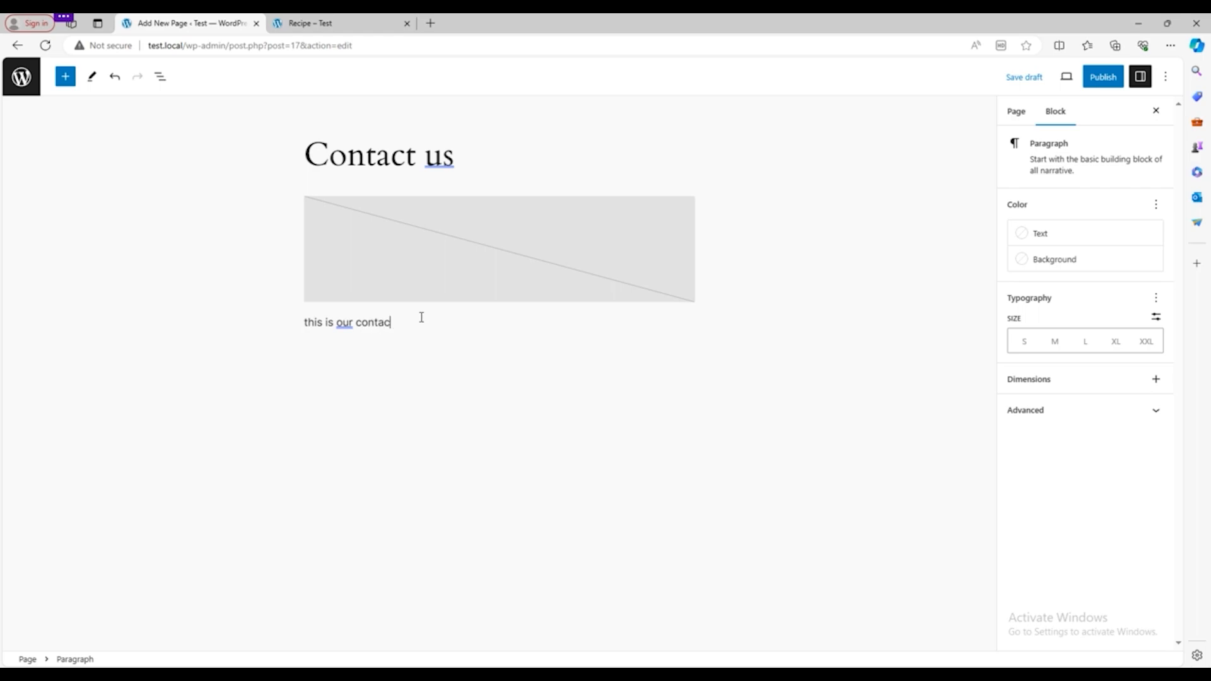
{"action": "type", "text": "page"}
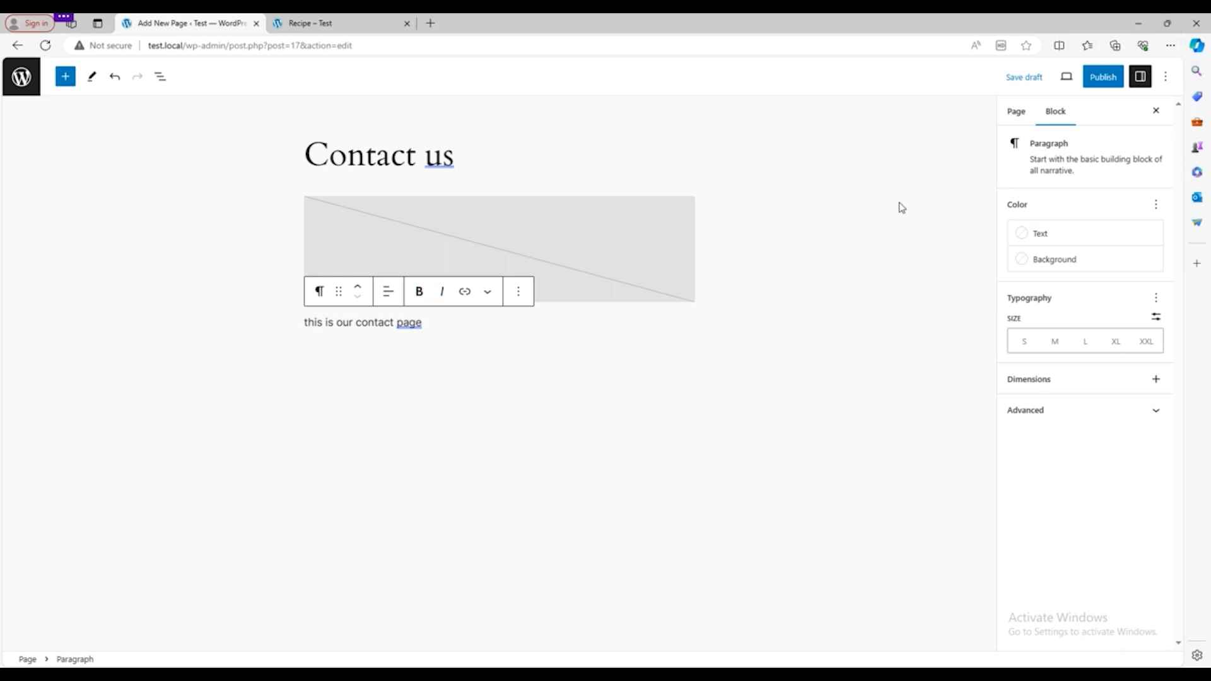
Expand the page's attributes and discussion settings and allow comments on the page
{"action": "left_click", "coordinate": [1012, 121]}
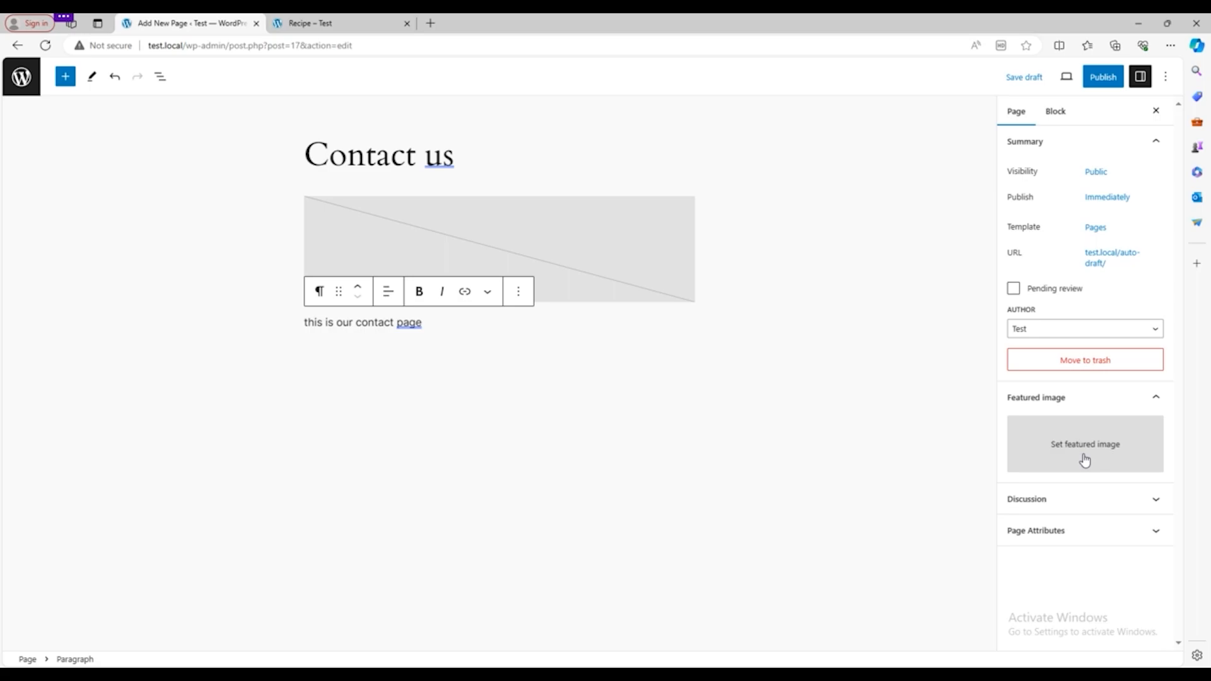
{"action": "left_click", "coordinate": [1115, 534]}
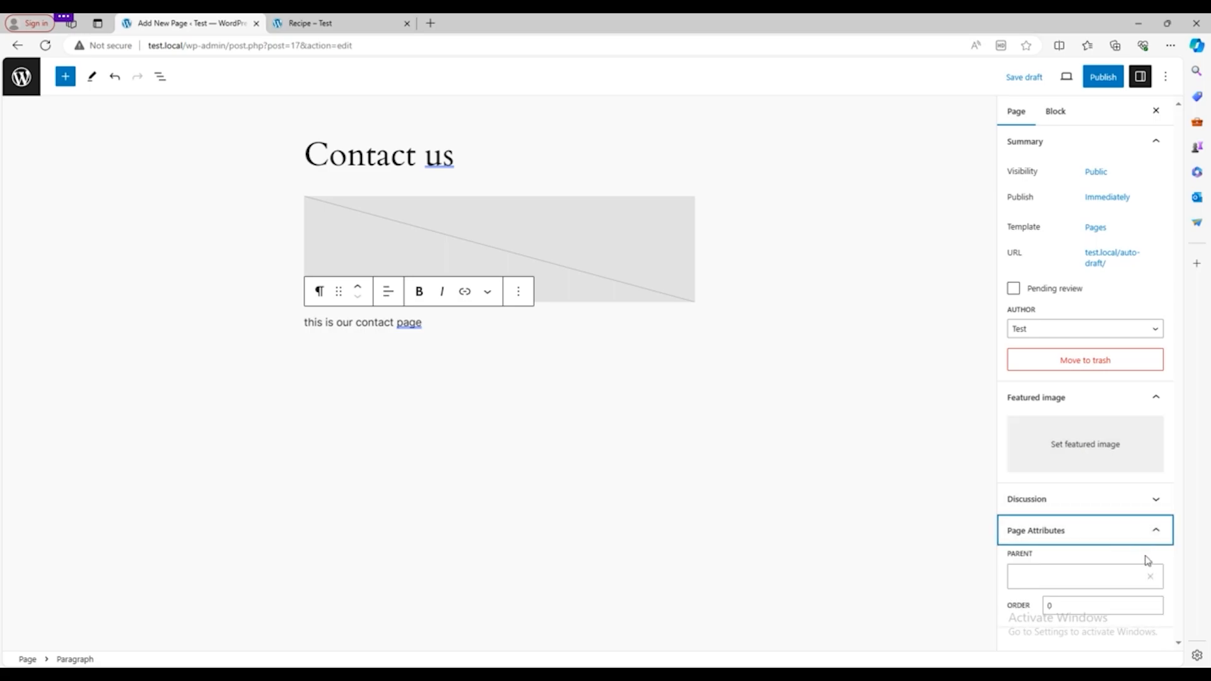
{"action": "left_click", "coordinate": [1155, 501]}
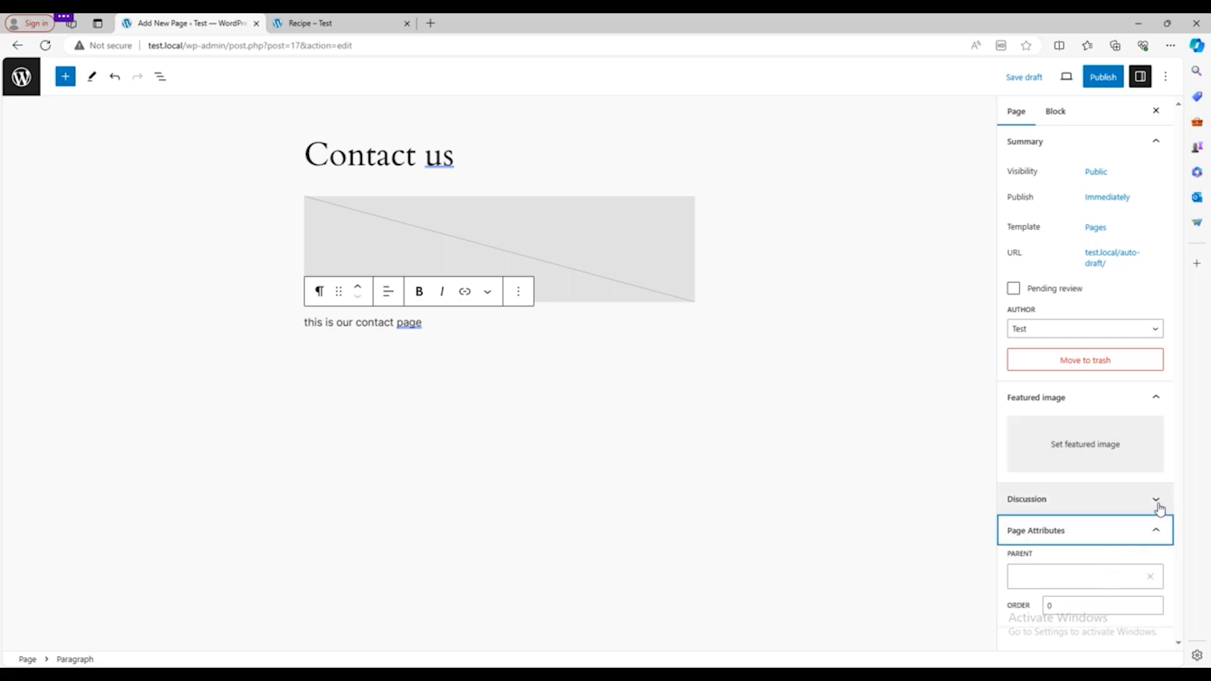
{"action": "left_click", "coordinate": [1013, 532]}
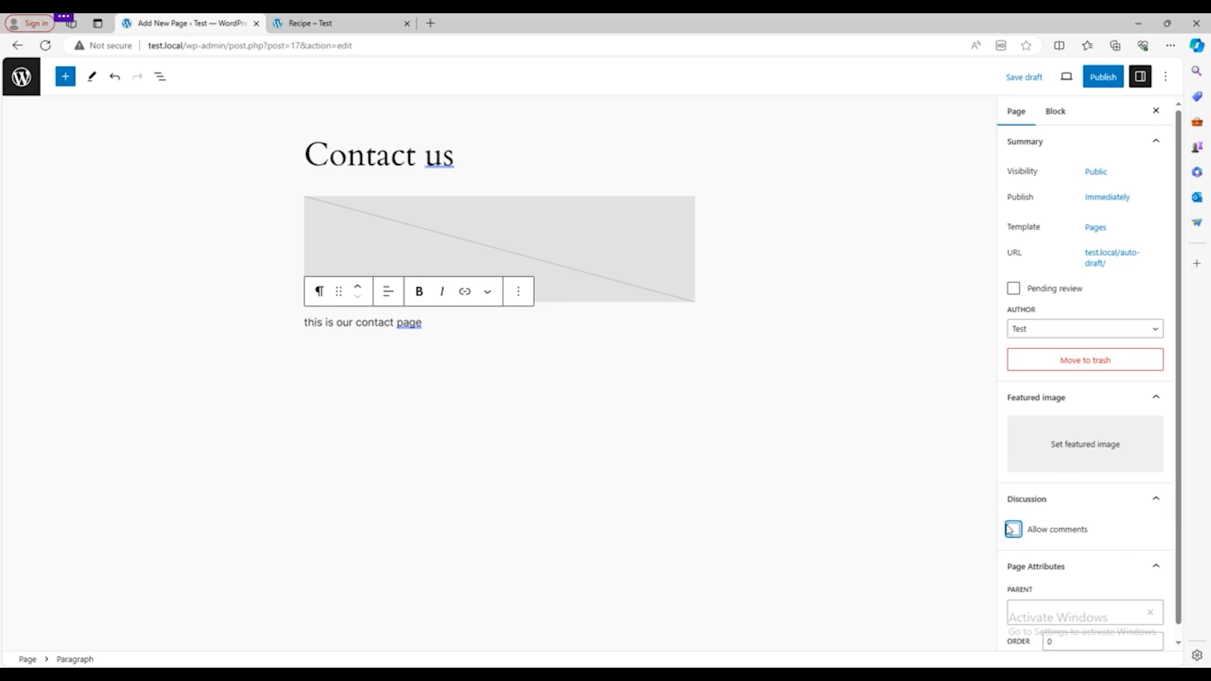
{"action": "left_click", "coordinate": [1012, 529]}
Set the contact paragraph's background to the solid orange theme color, after trying Contrast and Contrast / Two
{"action": "left_click", "coordinate": [1057, 113]}
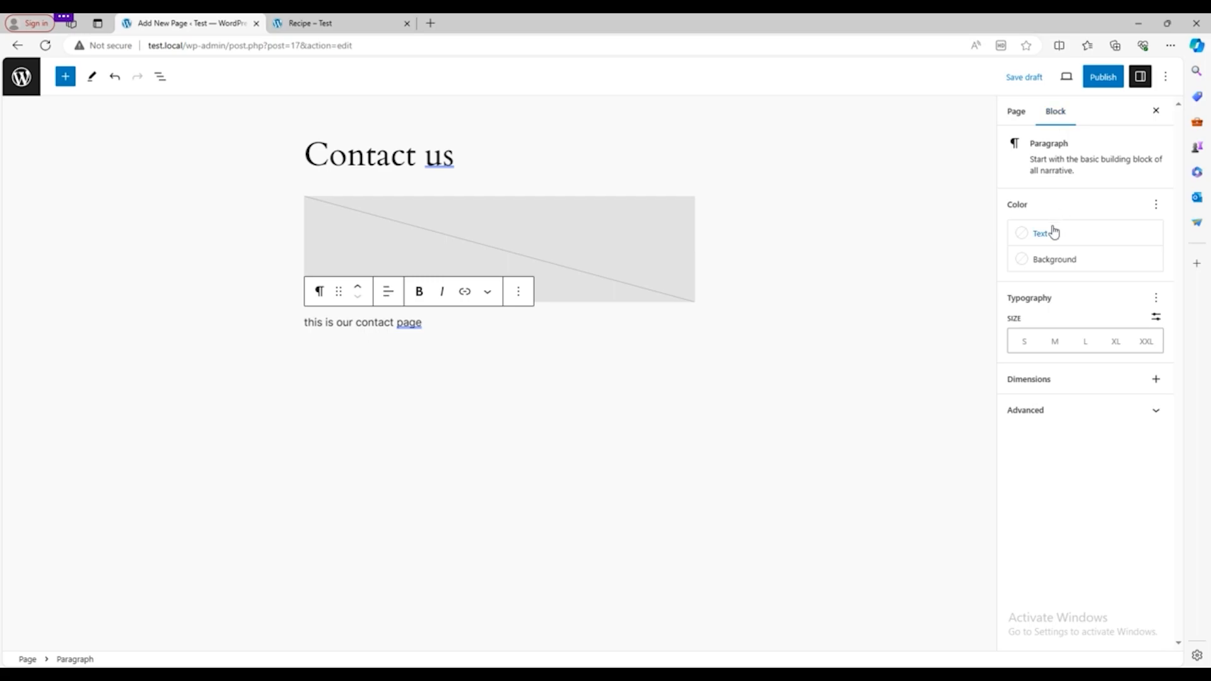
{"action": "left_click", "coordinate": [1048, 261]}
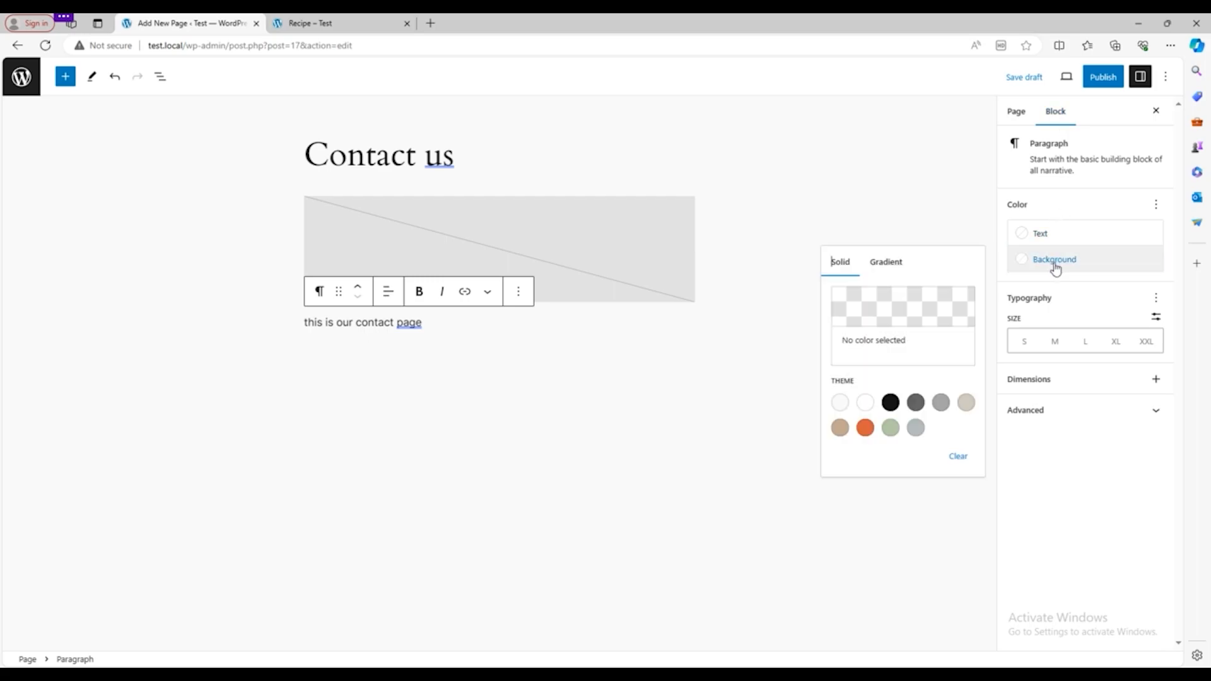
{"action": "left_click", "coordinate": [889, 403]}
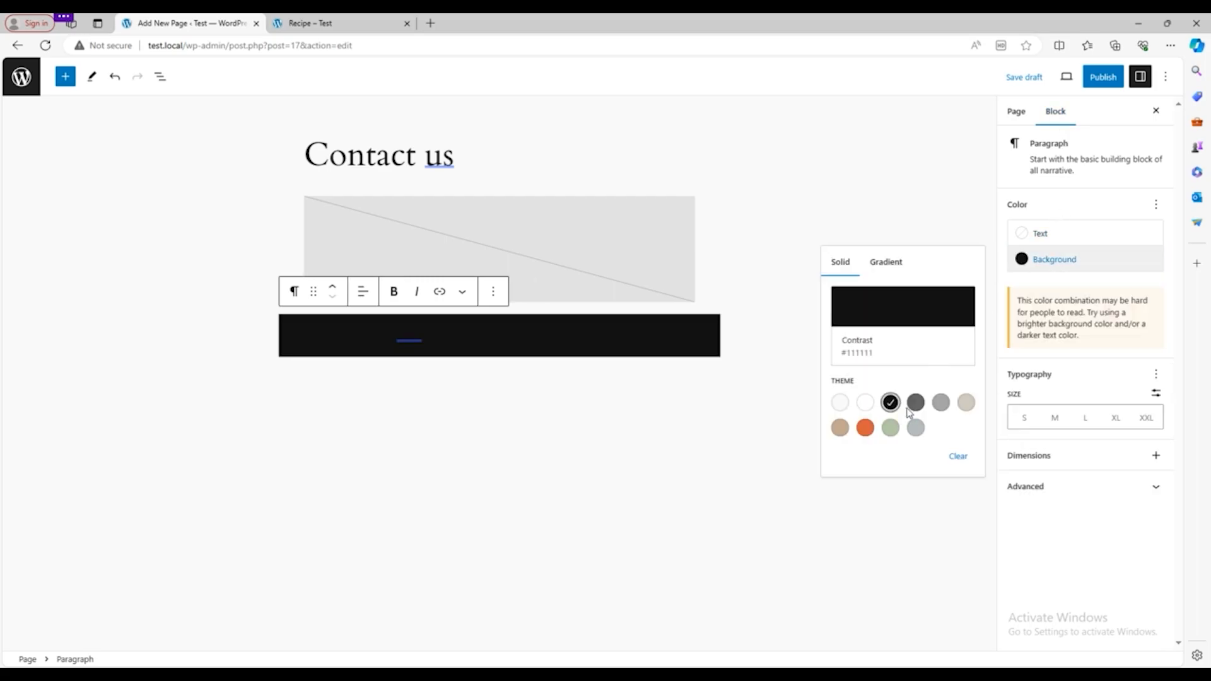
{"action": "left_click", "coordinate": [913, 403]}
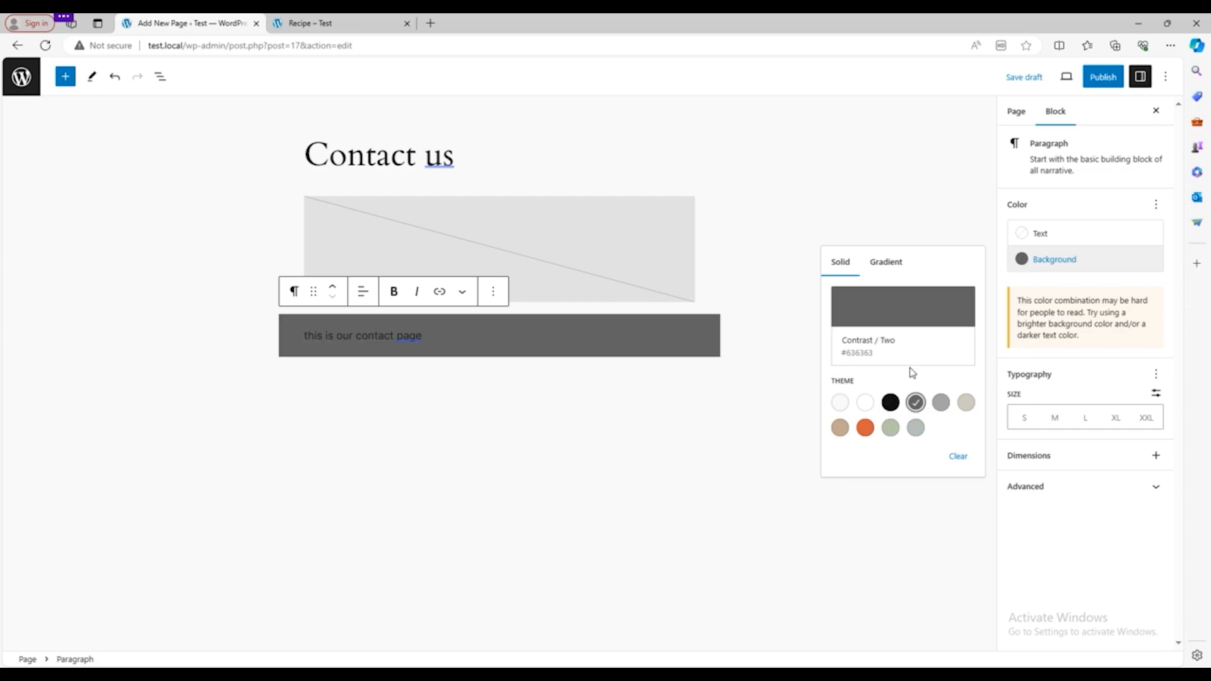
{"action": "left_click", "coordinate": [865, 428]}
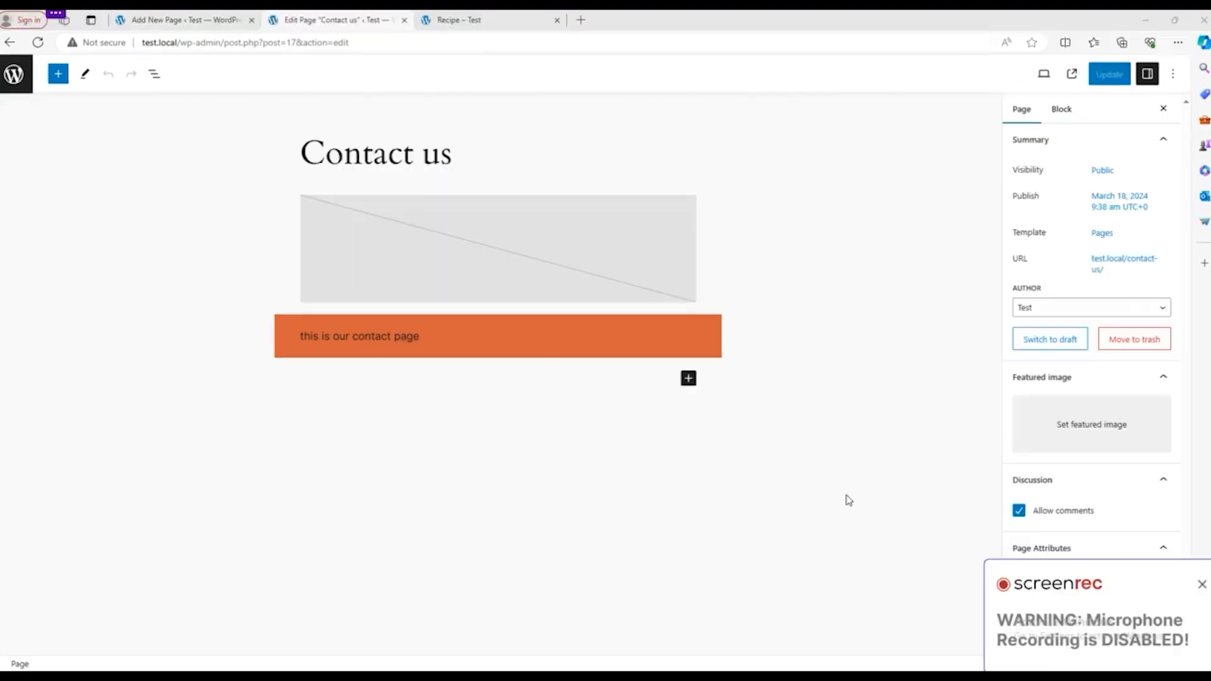
Review the settings of the published page and of its orange paragraph block
{"action": "left_click", "coordinate": [1060, 111]}
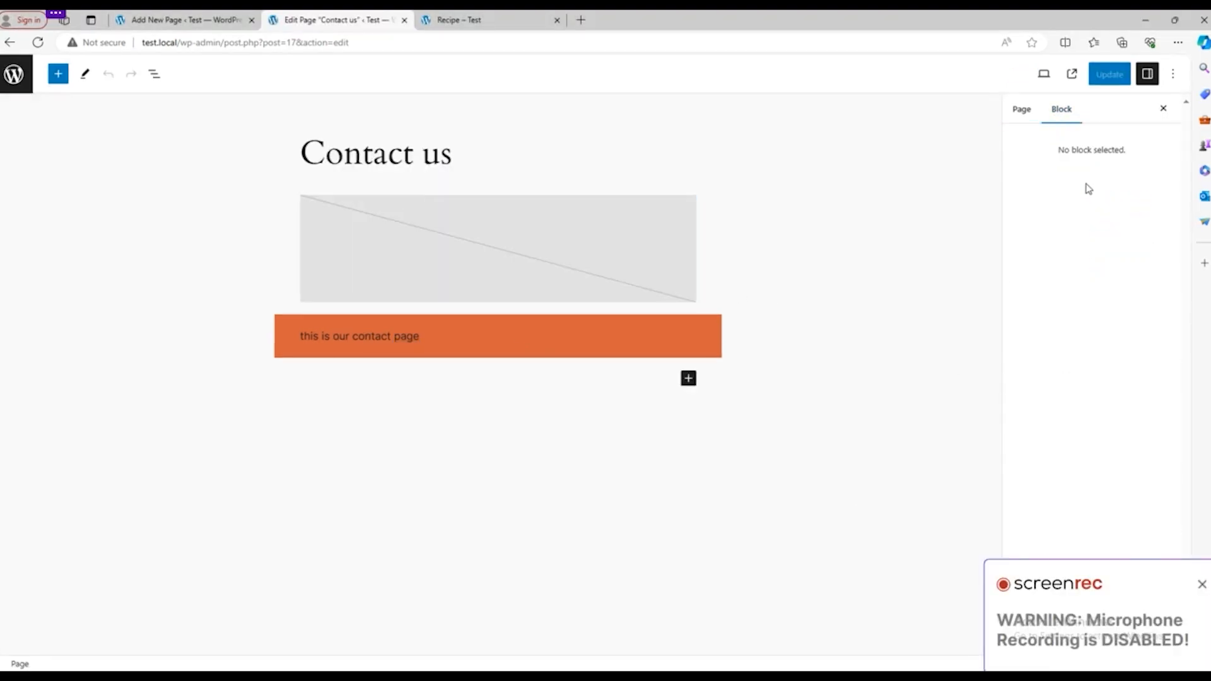
{"action": "left_click", "coordinate": [1023, 115]}
{"action": "left_click", "coordinate": [687, 327]}
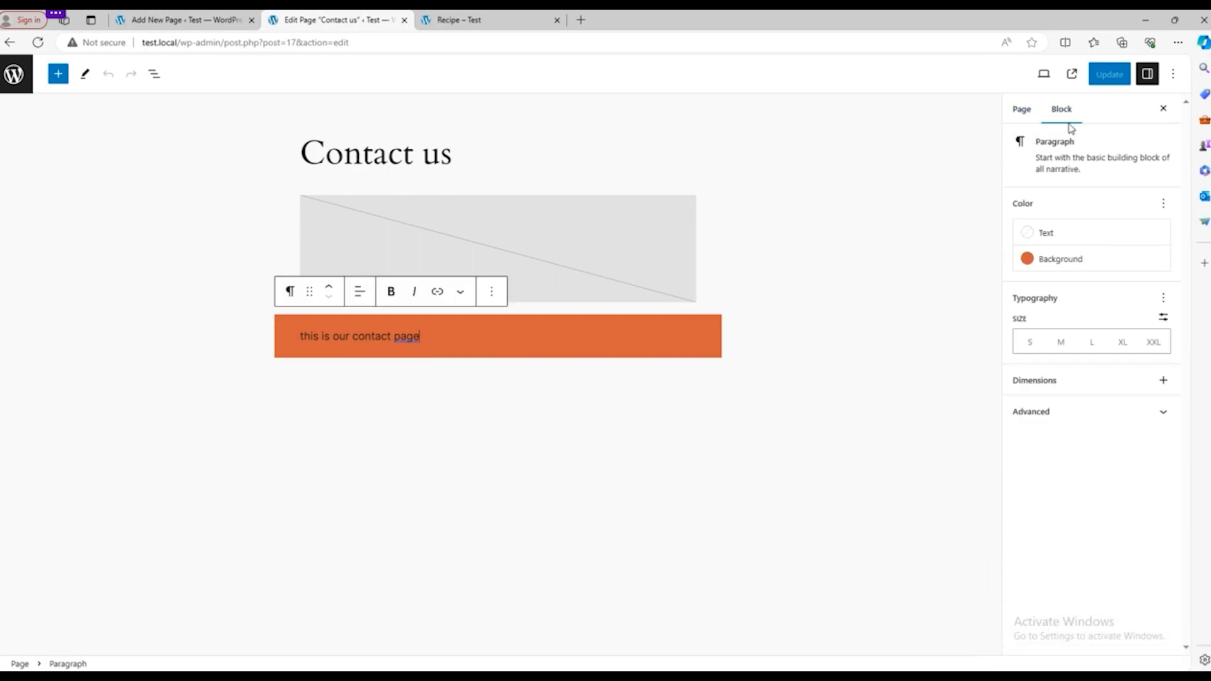
{"action": "left_click", "coordinate": [1072, 258]}
{"action": "left_click", "coordinate": [774, 434]}
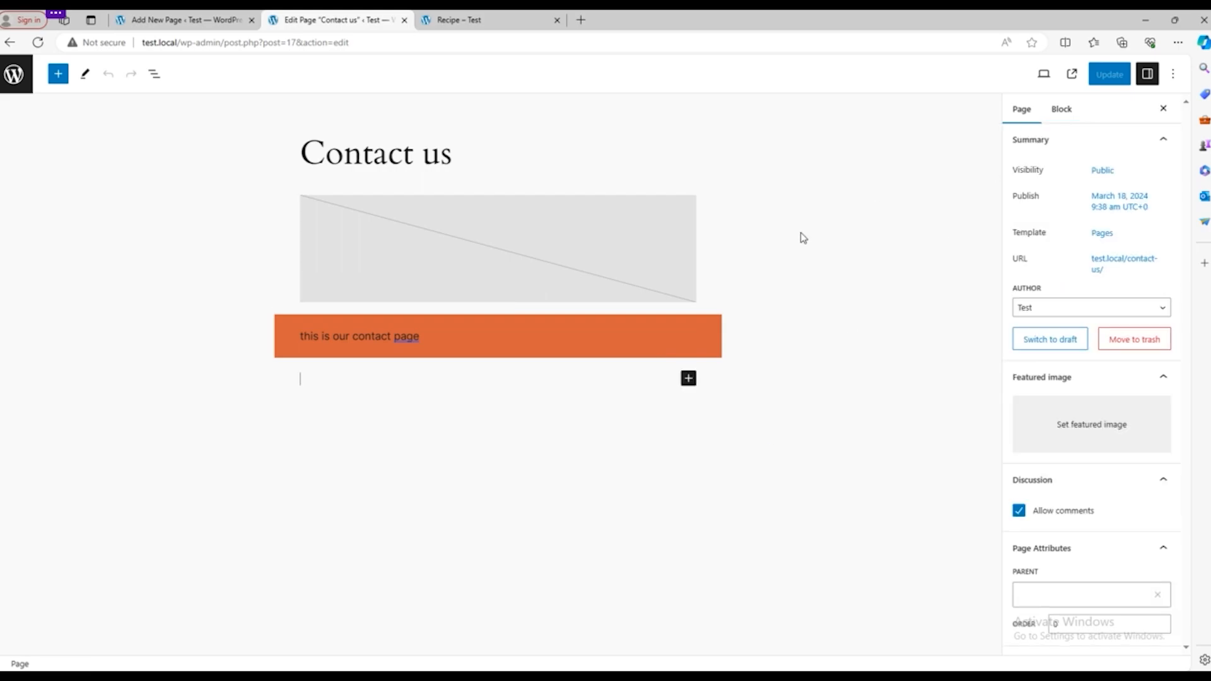
Change the paragraph text to "this is our contact pages" and update the published page
{"action": "left_click", "coordinate": [623, 333]}
{"action": "key", "text": "BackSpace"}
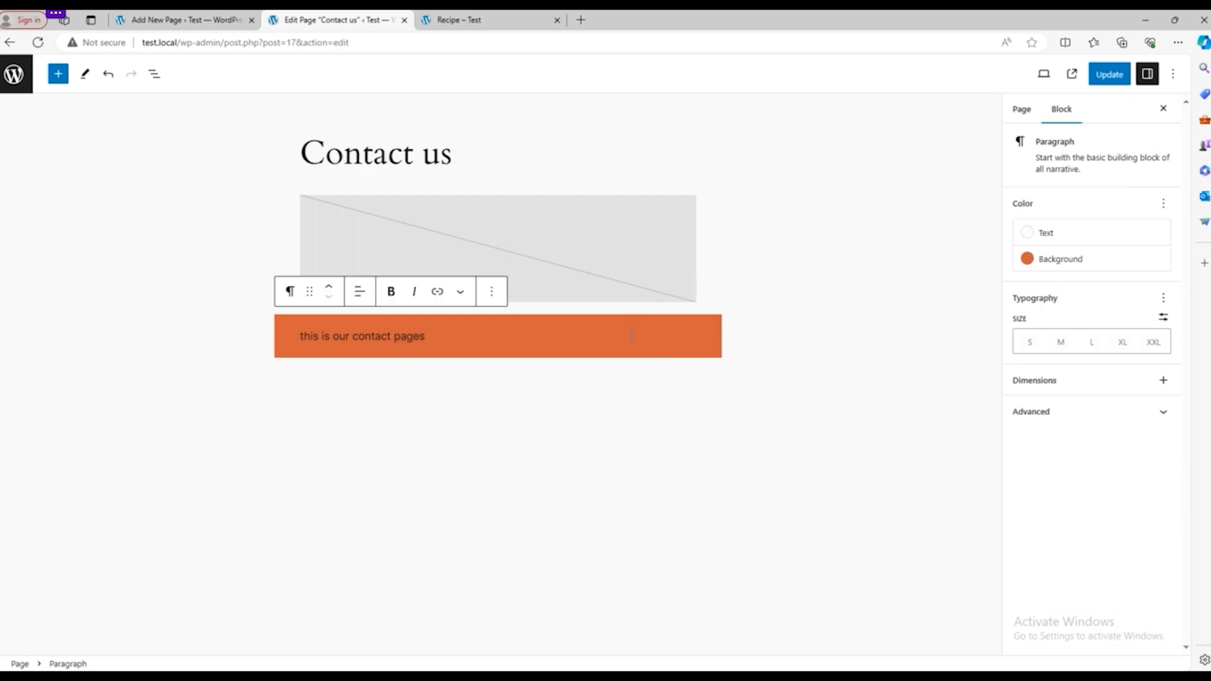
{"action": "left_click", "coordinate": [1122, 75]}
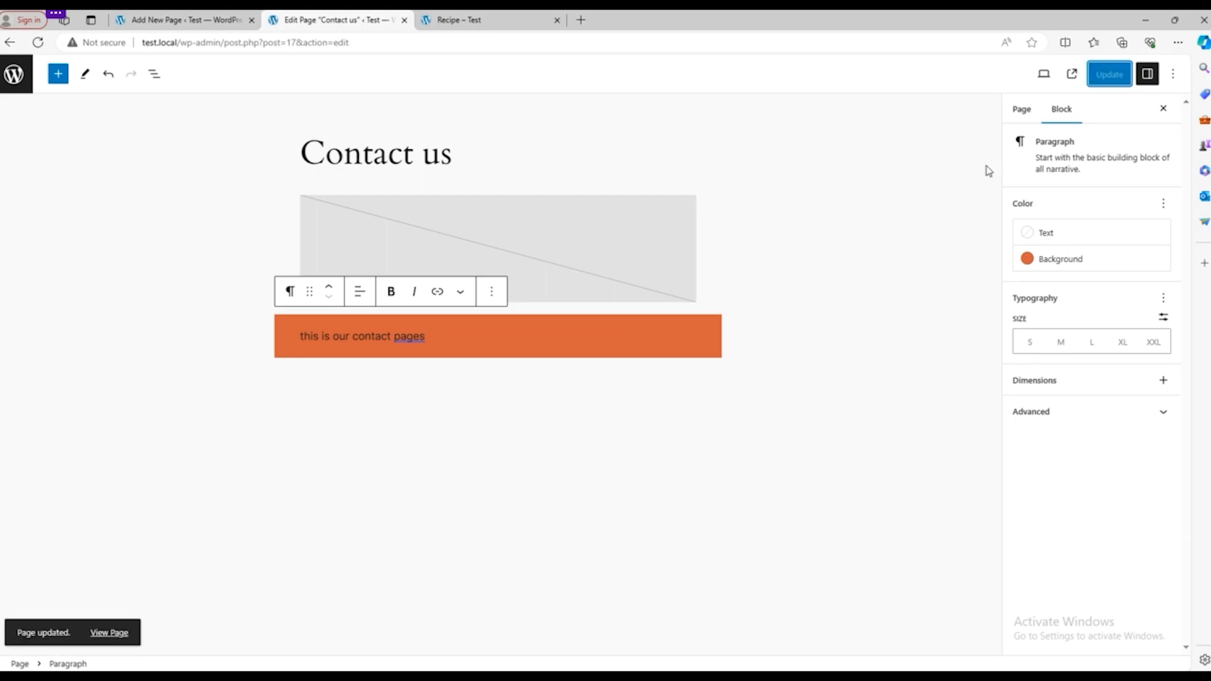
View the updated Contact us page on the live site and check its title and paragraph text
{"action": "right_click", "coordinate": [121, 631]}
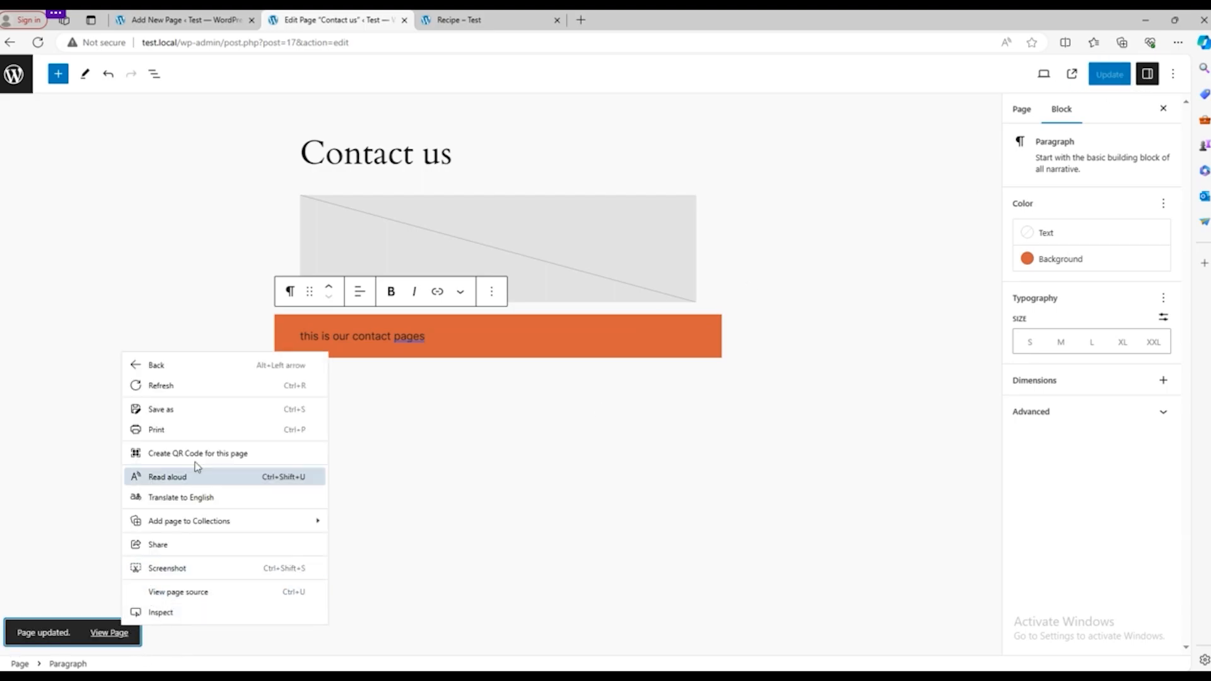
{"action": "key", "text": "Escape"}
{"action": "left_click", "coordinate": [117, 633]}
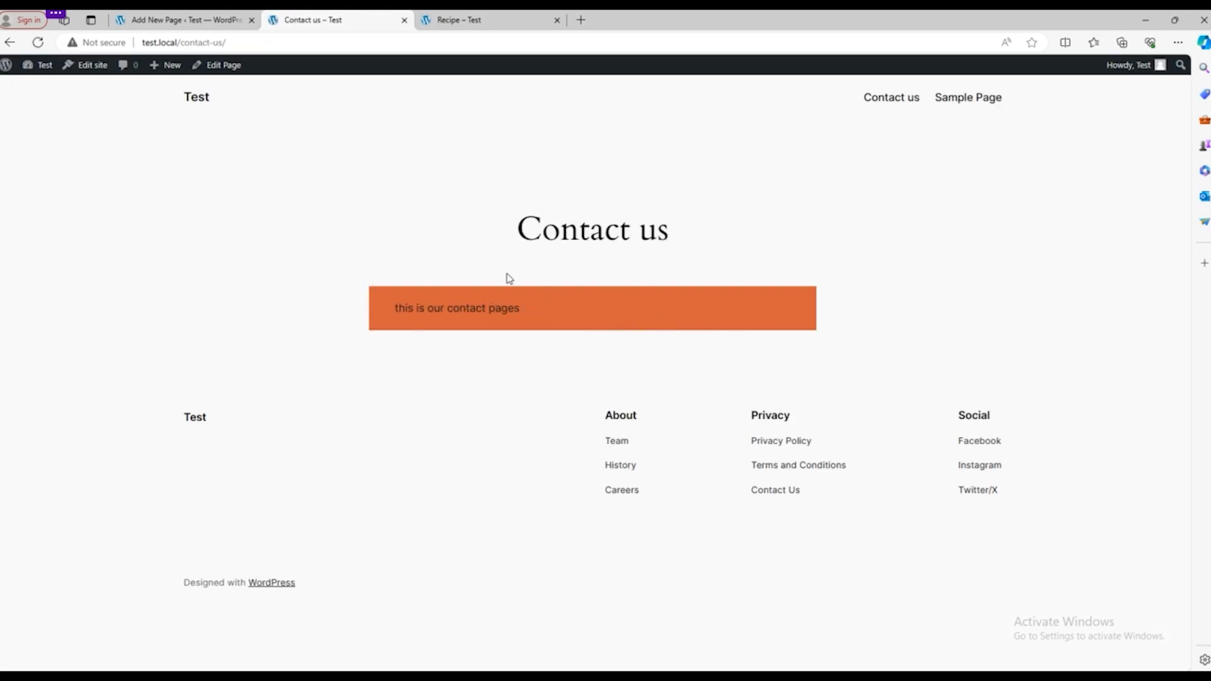
{"action": "left_click_drag", "start_coordinate": [726, 230], "coordinate": [505, 231]}
{"action": "left_click_drag", "start_coordinate": [528, 307], "coordinate": [363, 305]}
Try the site header's navigation between the home page, Contact us and Sample Page, ending on Contact us
{"action": "left_click", "coordinate": [220, 105]}
{"action": "left_click", "coordinate": [895, 102]}
{"action": "left_click", "coordinate": [968, 101]}
{"action": "left_click", "coordinate": [201, 102]}
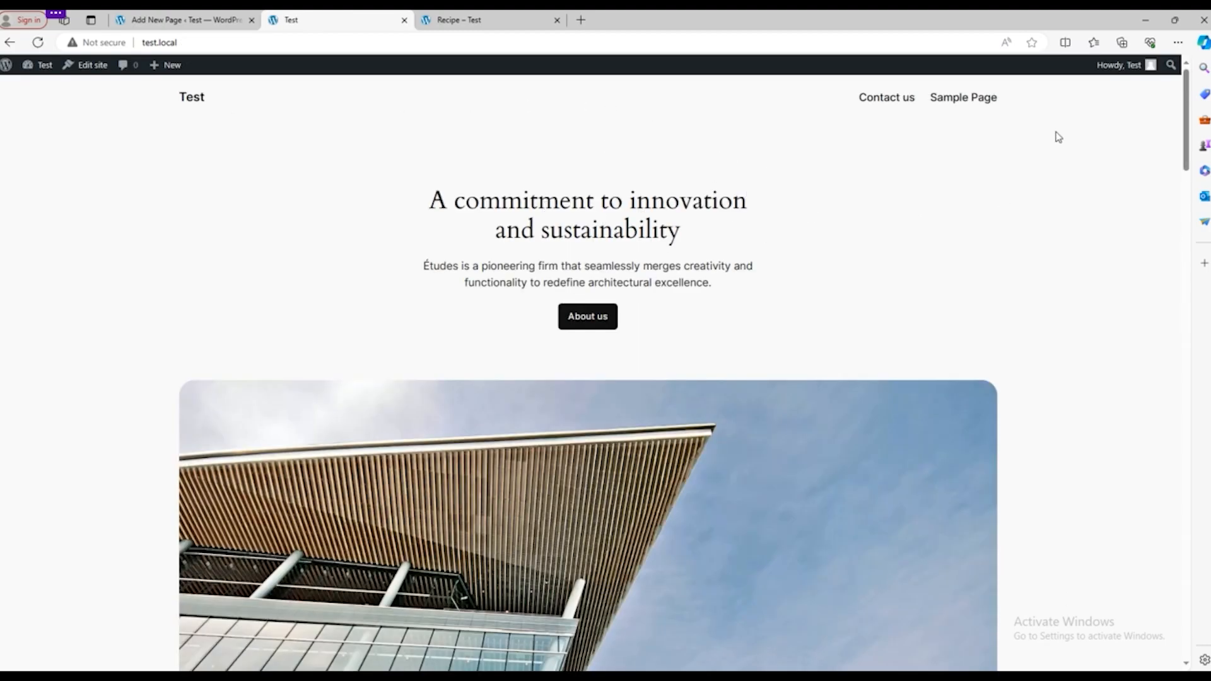
{"action": "left_click", "coordinate": [876, 100]}
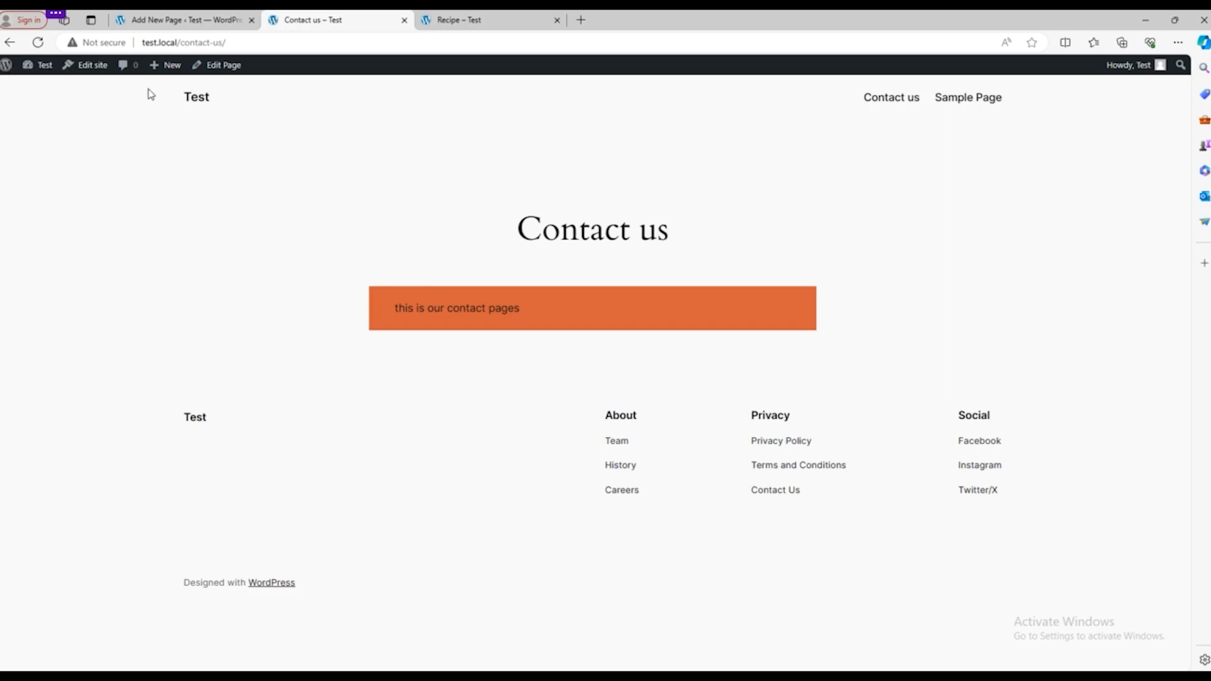
Look over the page editor and the Recipe post in the other browser tabs, returning to the live Contact us page
{"action": "left_click", "coordinate": [195, 20]}
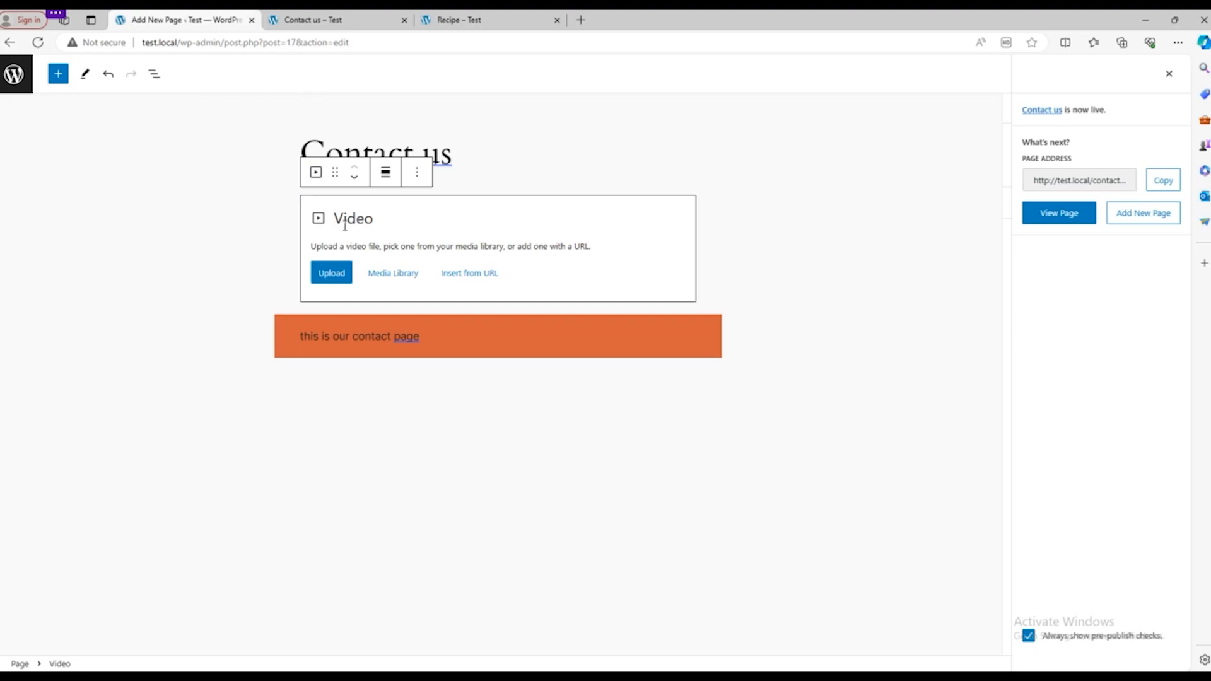
{"action": "left_click", "coordinate": [474, 19]}
{"action": "left_click", "coordinate": [364, 18]}
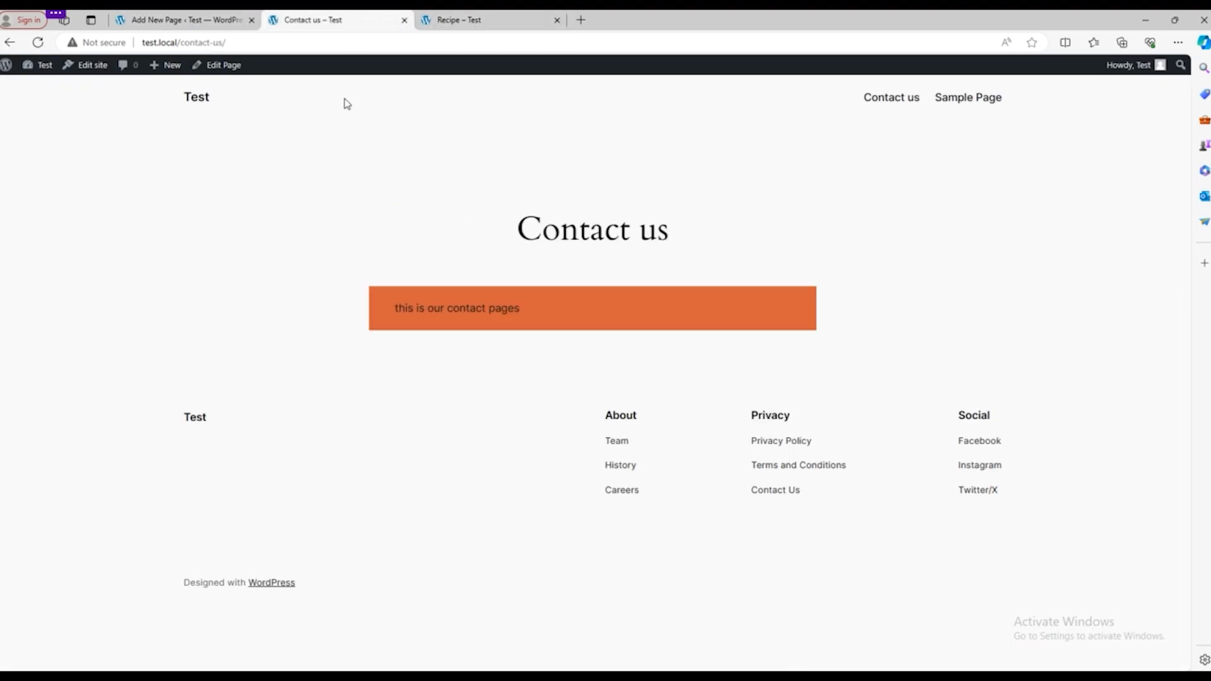
{"action": "left_click", "coordinate": [449, 20]}
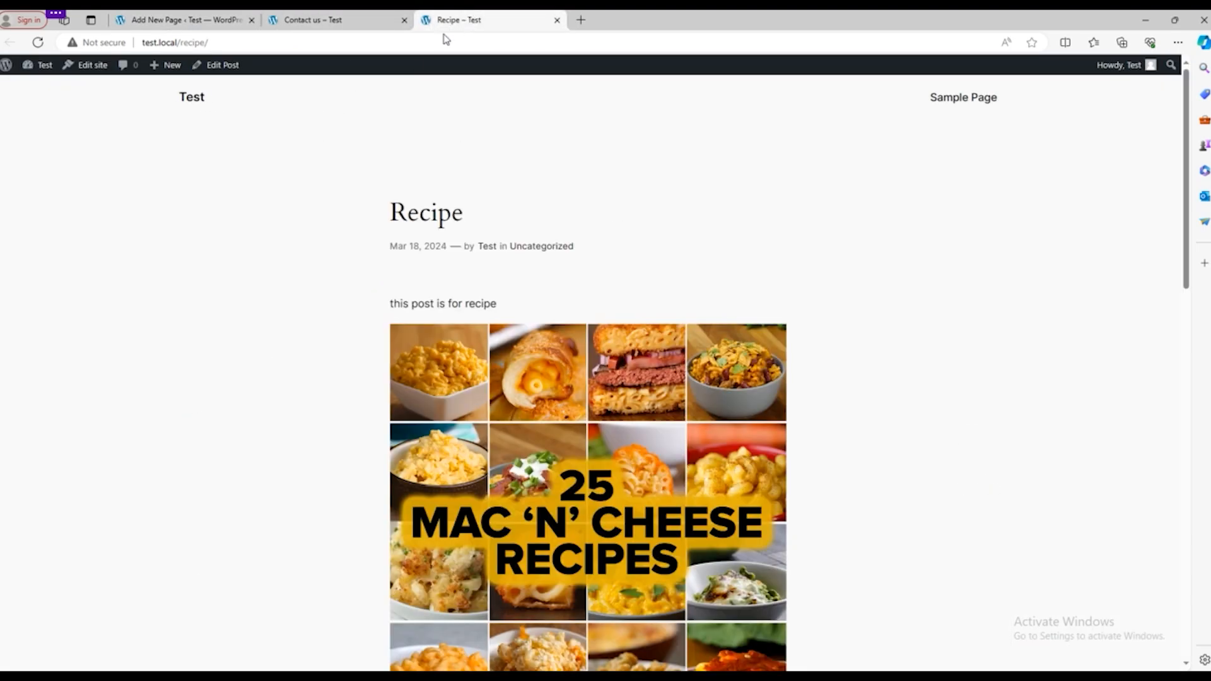
{"action": "left_click", "coordinate": [333, 23]}
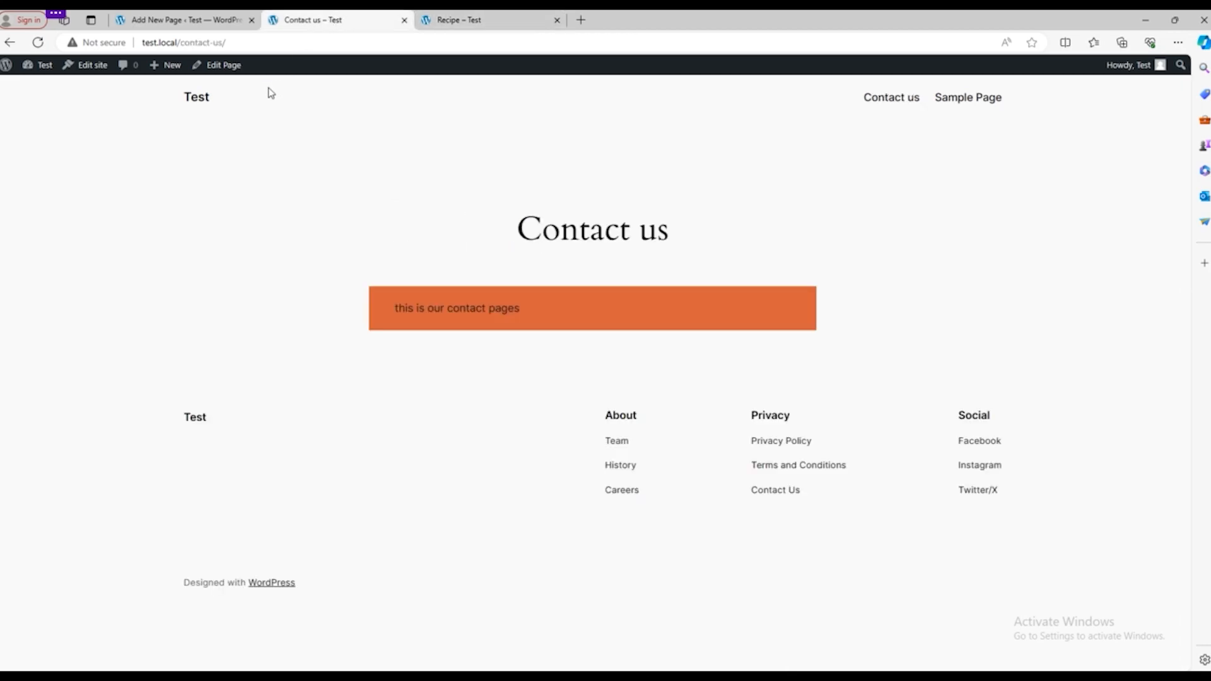
Go to the site's wp-admin dashboard and open the list of all pages
{"action": "left_click_drag", "start_coordinate": [246, 40], "coordinate": [183, 42]}
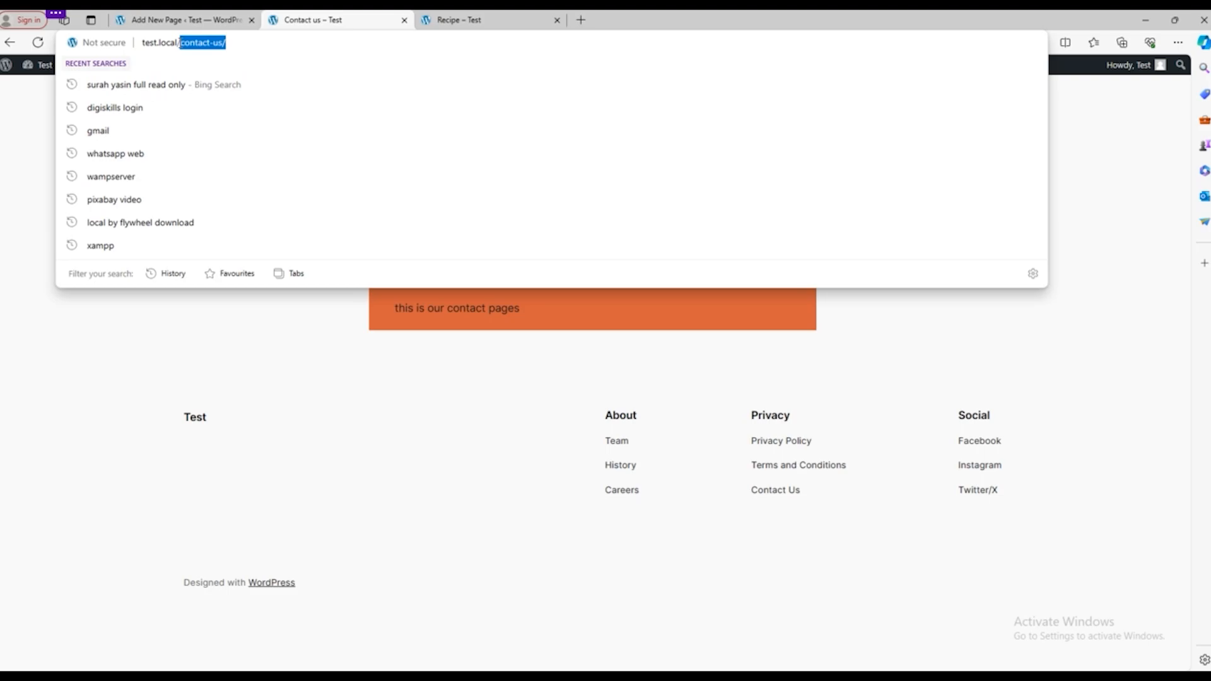
{"action": "type", "text": "wp-admi"}
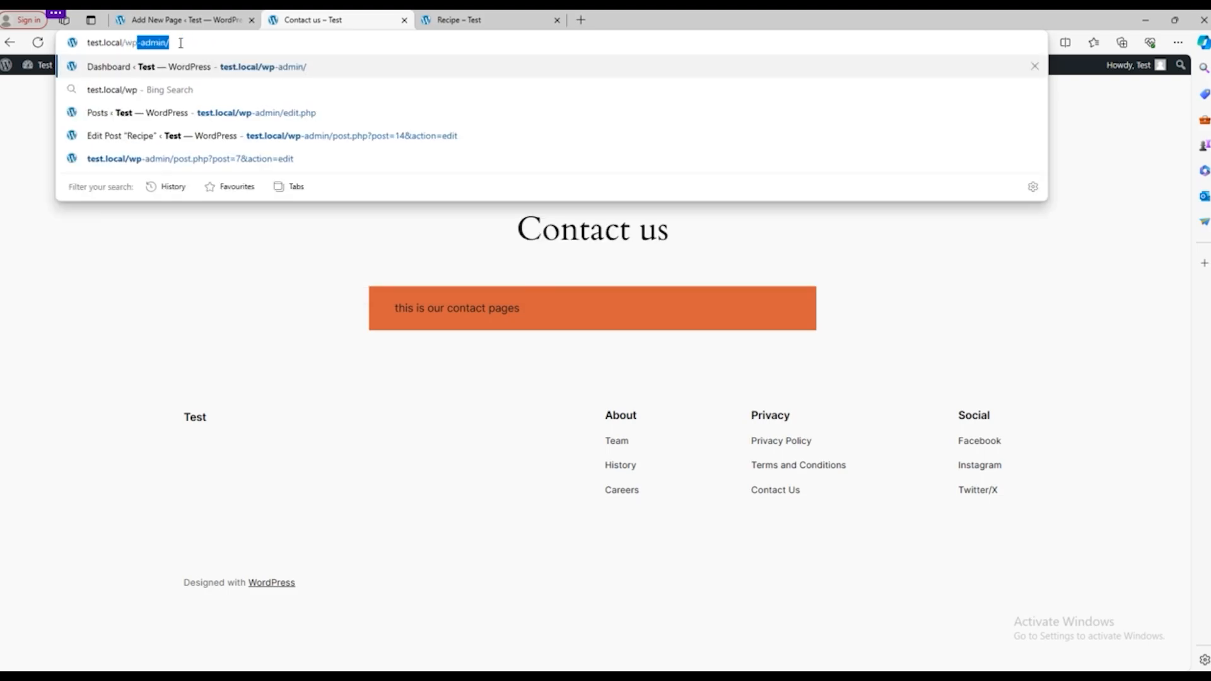
{"action": "key", "text": "Return"}
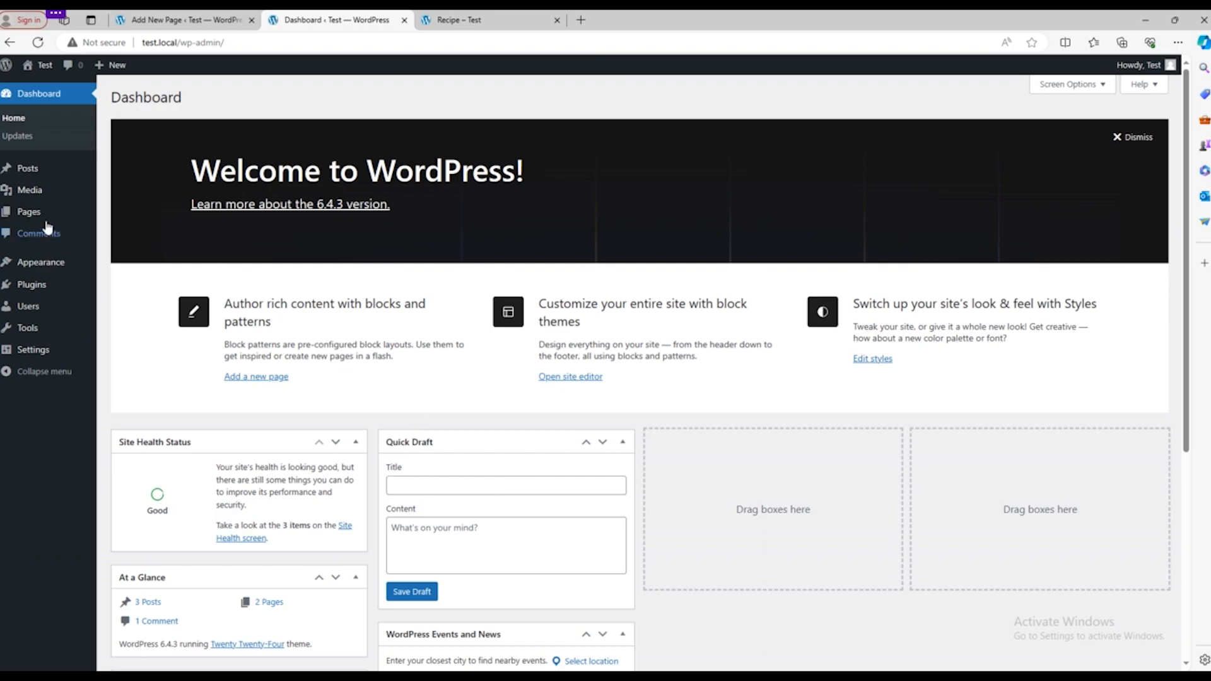
{"action": "left_click", "coordinate": [28, 212]}
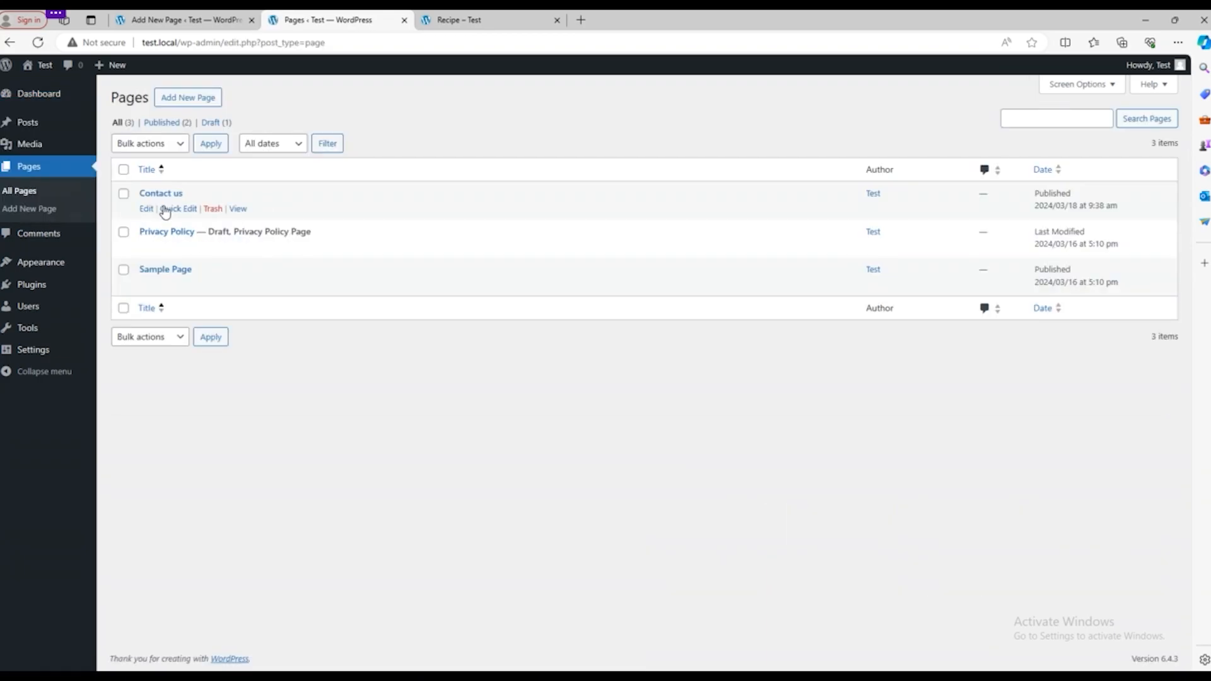